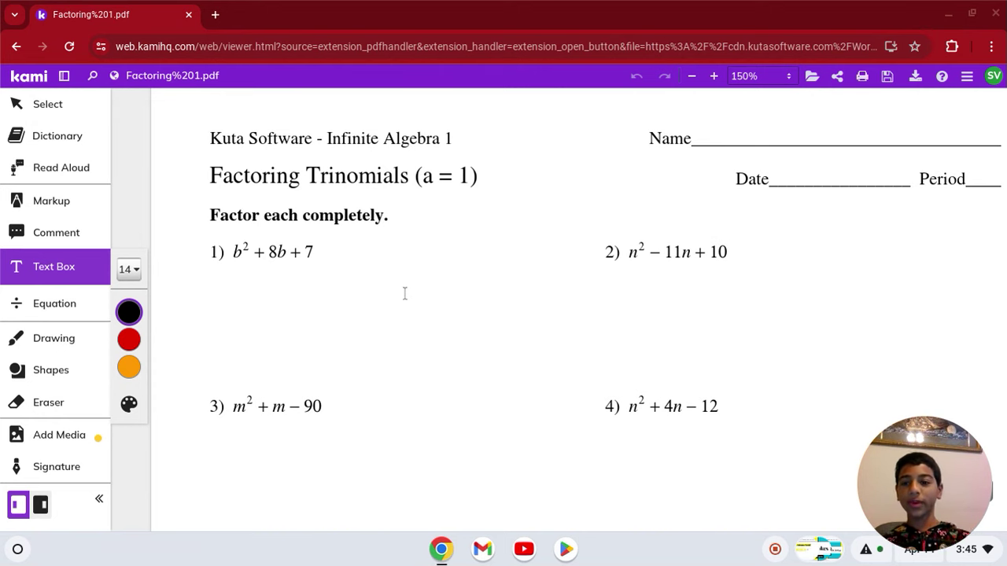
Try placing text boxes around problem 1's trinomial, discarding the empty ones
{"action": "left_click_drag", "start_coordinate": [234, 253], "coordinate": [322, 248]}
{"action": "left_click", "coordinate": [325, 254]}
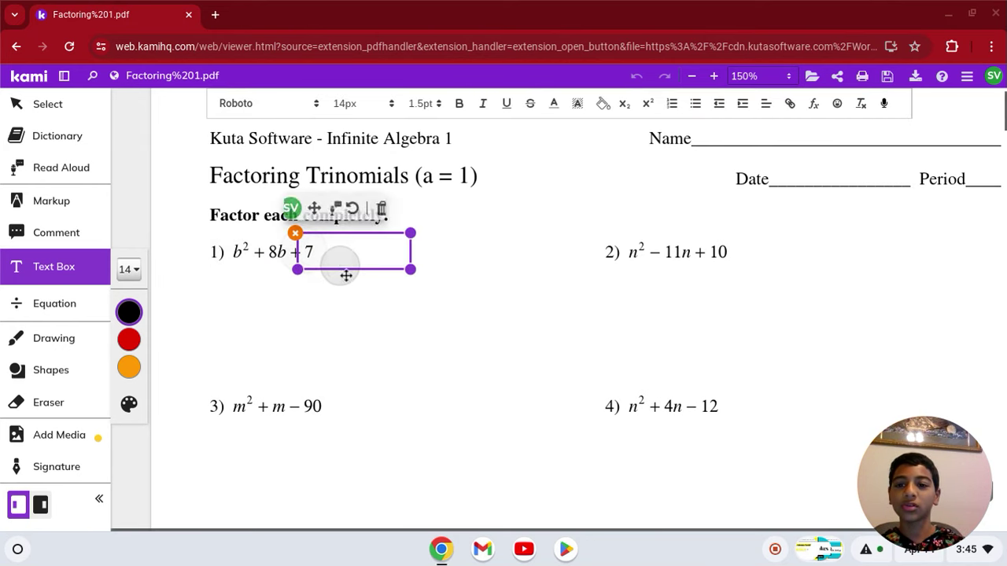
{"action": "left_click", "coordinate": [354, 292]}
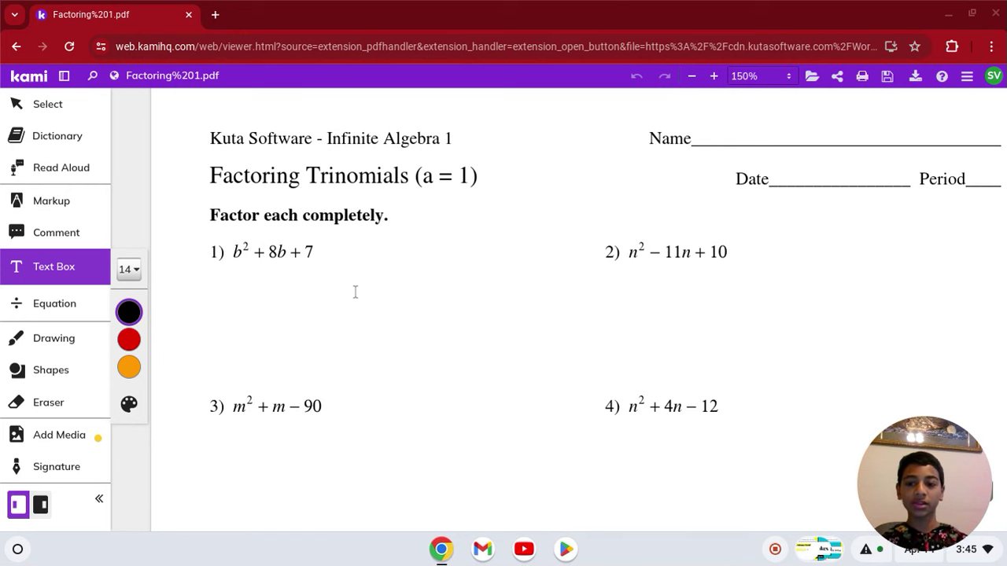
{"action": "left_click", "coordinate": [233, 286]}
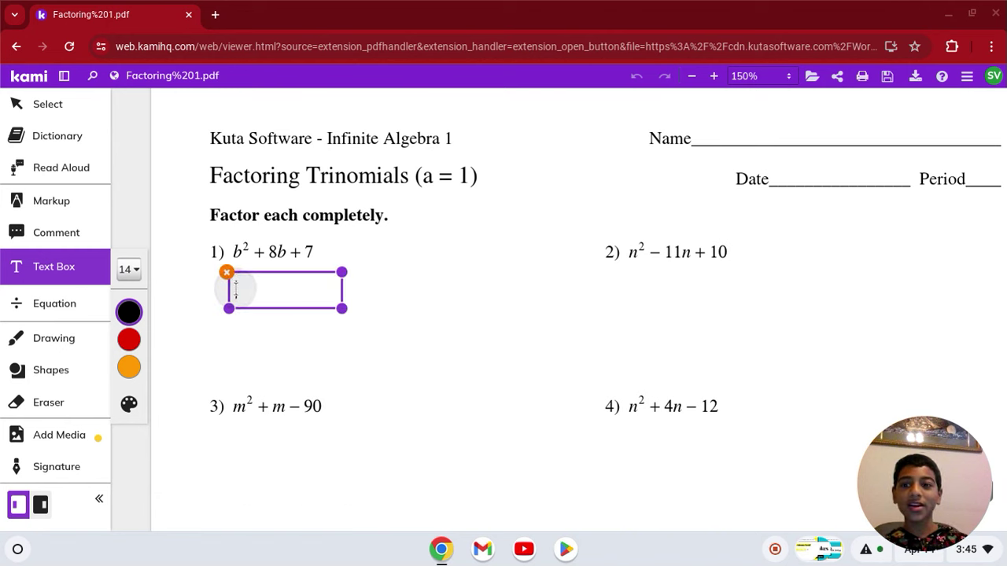
{"action": "left_click", "coordinate": [226, 272]}
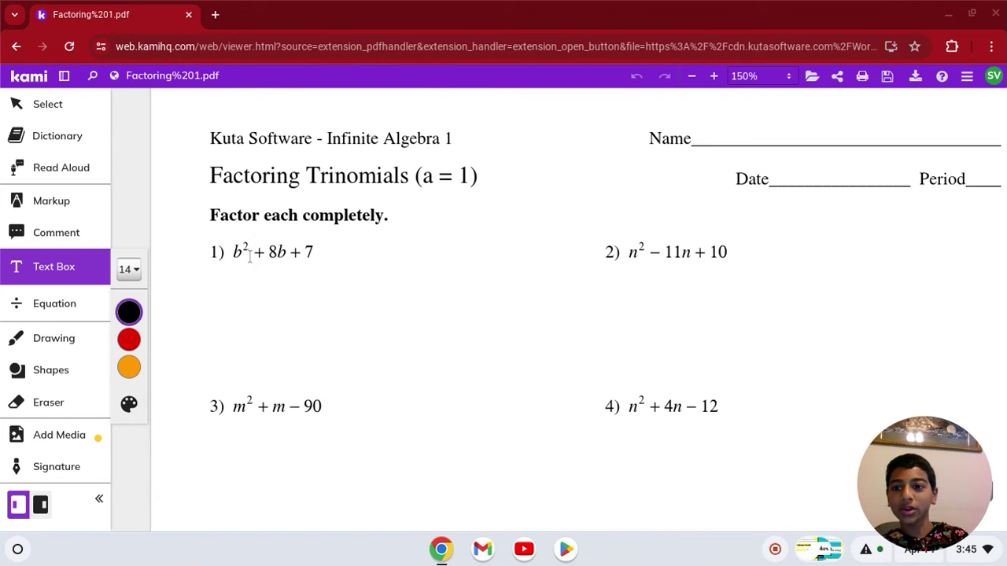
{"action": "left_click", "coordinate": [311, 261]}
{"action": "left_click", "coordinate": [311, 259]}
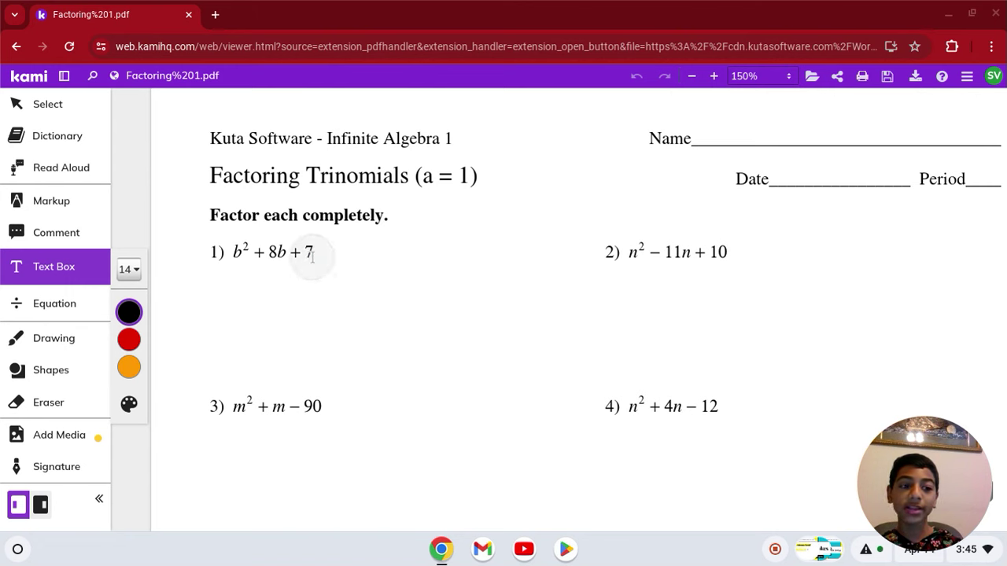
{"action": "left_click", "coordinate": [312, 260]}
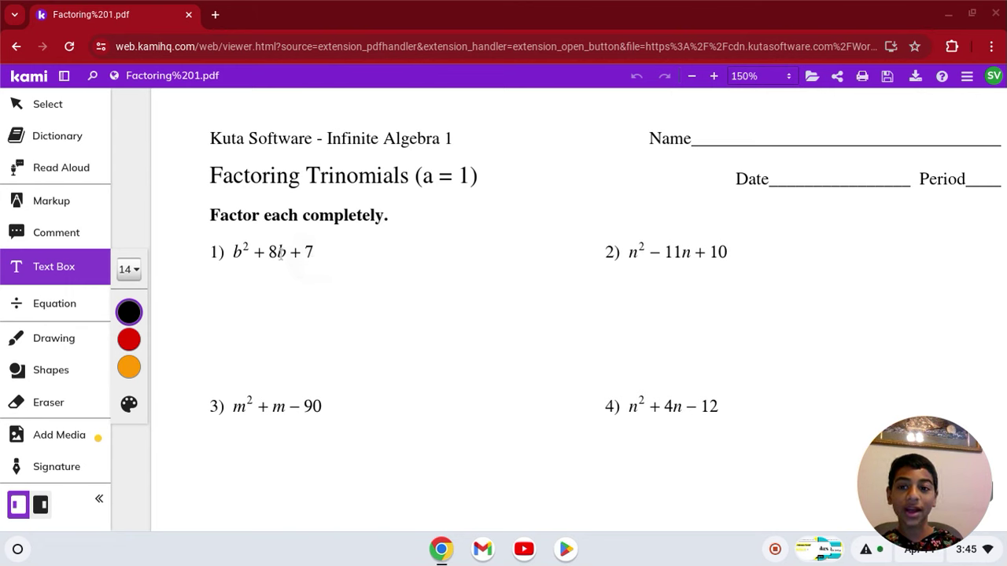
{"action": "left_click", "coordinate": [275, 248]}
{"action": "left_click", "coordinate": [288, 270]}
{"action": "left_click", "coordinate": [291, 280]}
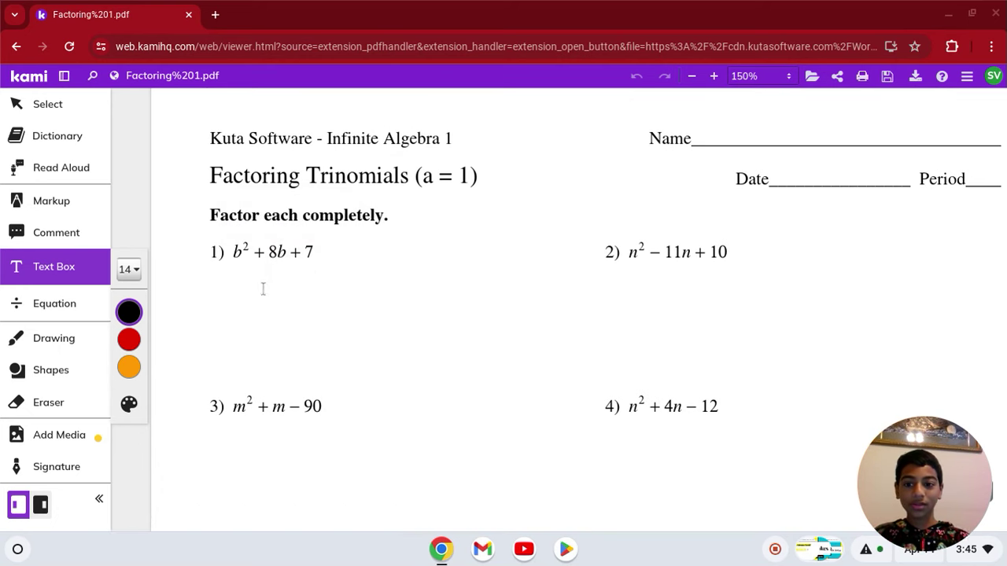
Type the factor pairs 7, 1; -7, -1; 7, -1; -7, 1 on four lines under problem 1
{"action": "left_click", "coordinate": [264, 288]}
{"action": "type", "text": "7"}
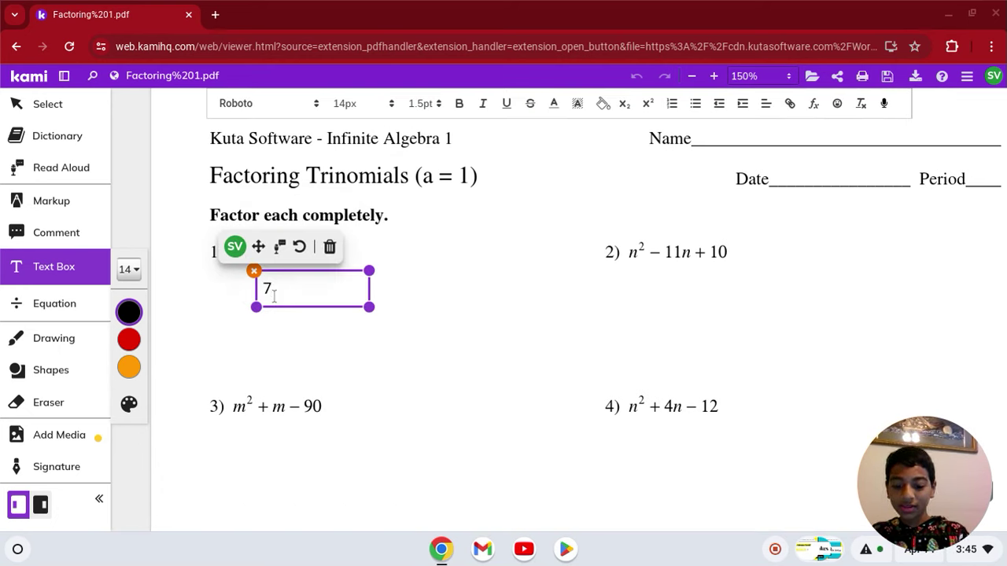
{"action": "type", "text": ", 1"}
{"action": "key", "text": "Return"}
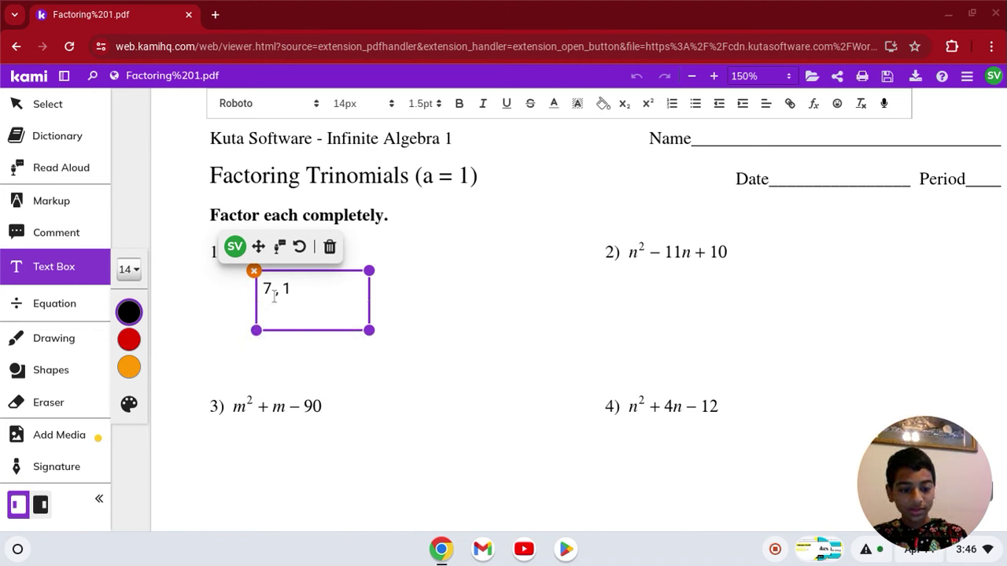
{"action": "type", "text": "-7"}
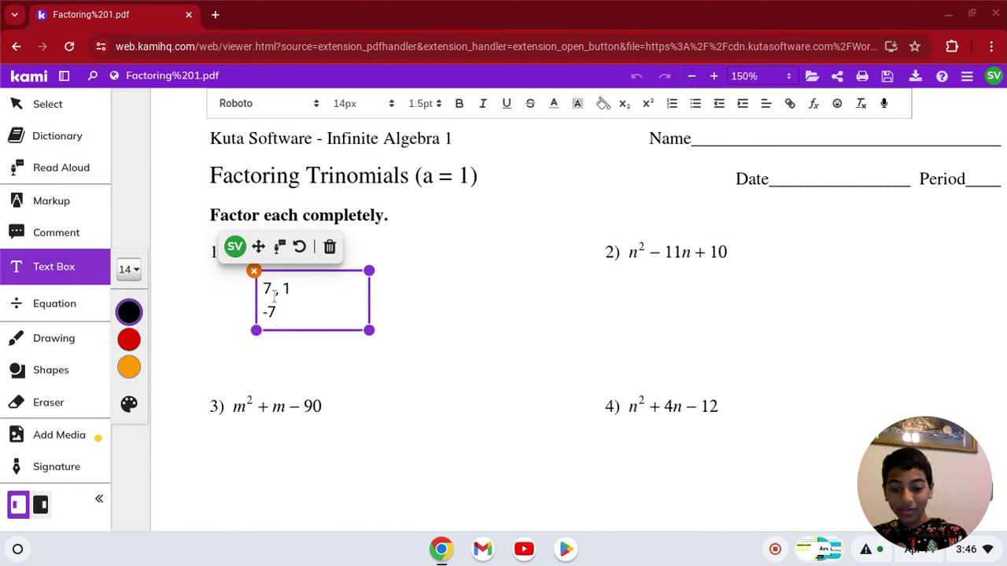
{"action": "type", "text": ", -1"}
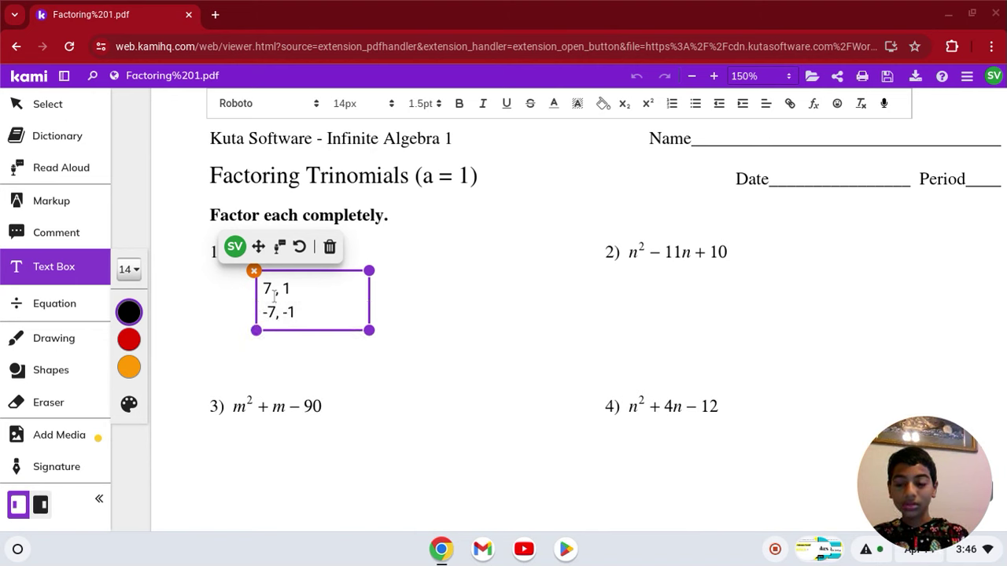
{"action": "key", "text": "BackSpace"}
{"action": "key", "text": "BackSpace"}
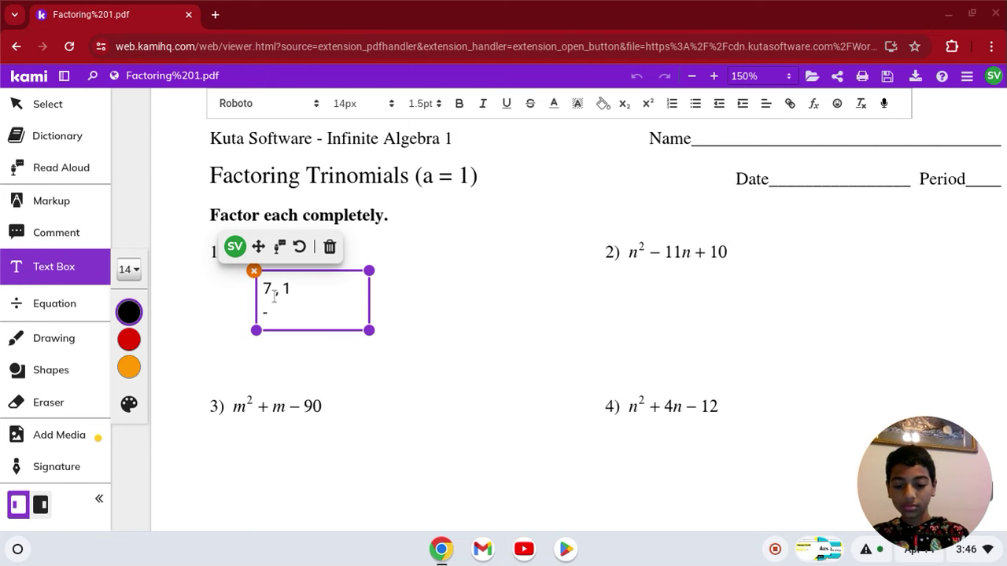
{"action": "type", "text": "7, -1"}
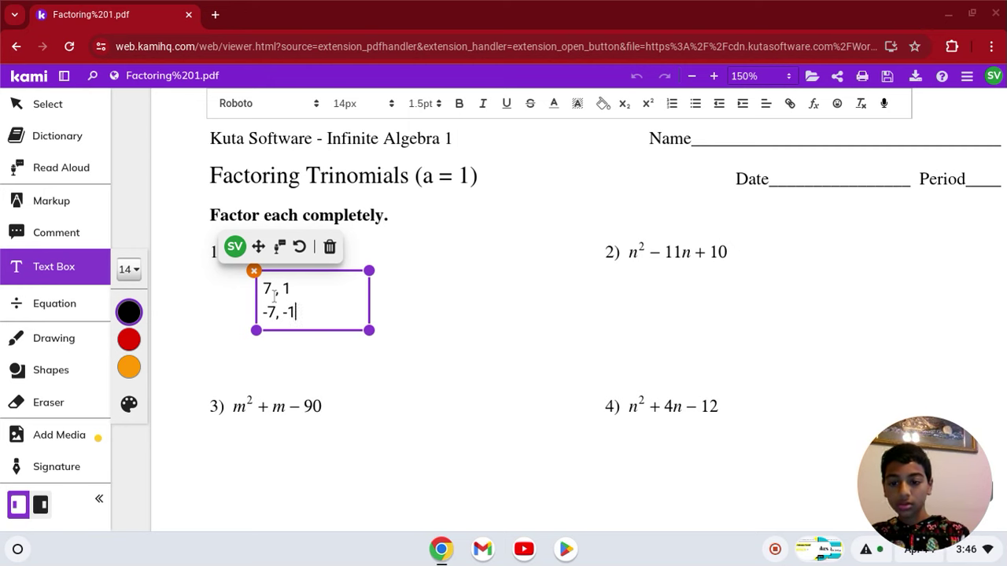
{"action": "key", "text": "Return"}
{"action": "type", "text": "7, -1"}
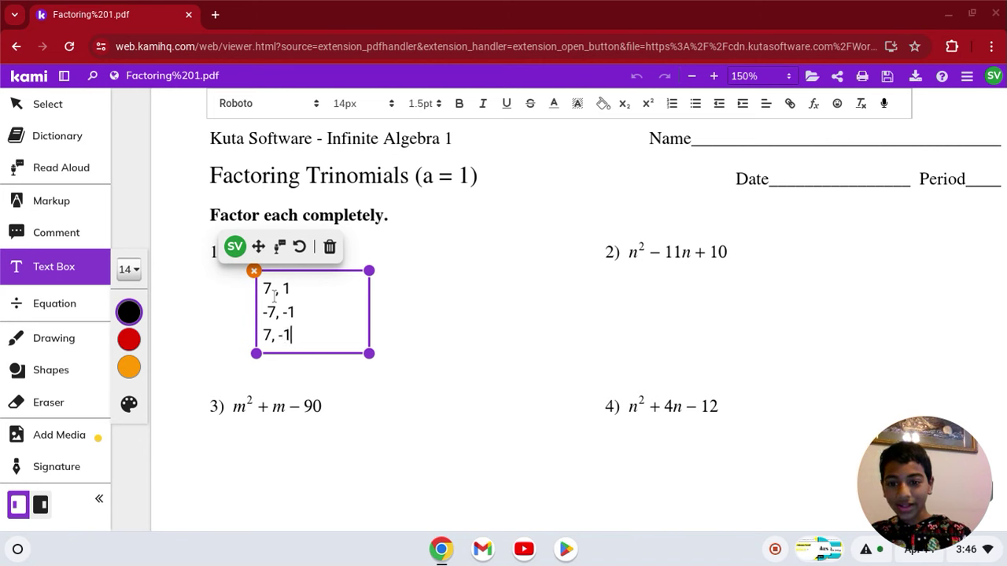
{"action": "key", "text": "Return"}
{"action": "type", "text": "7"}
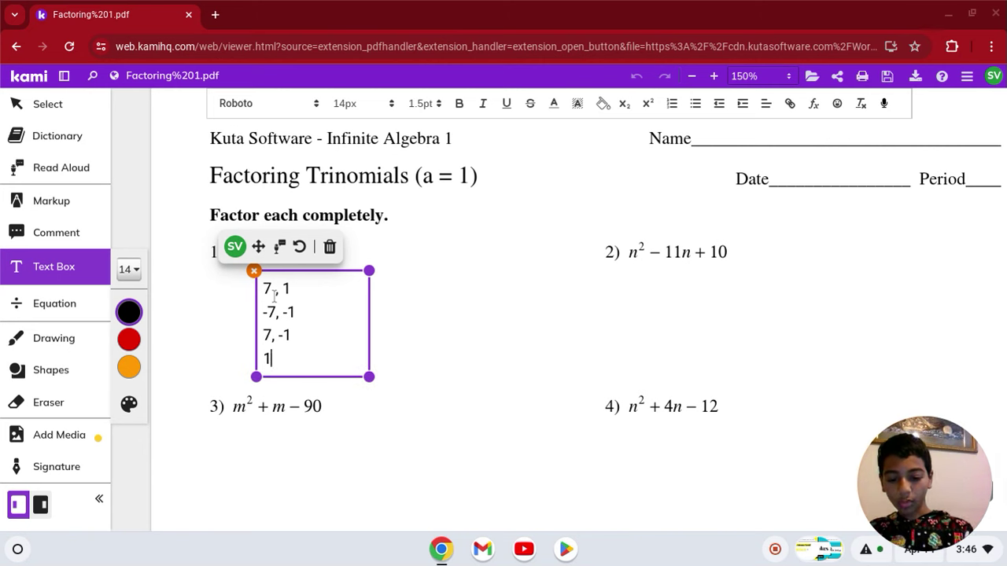
{"action": "key", "text": "BackSpace"}
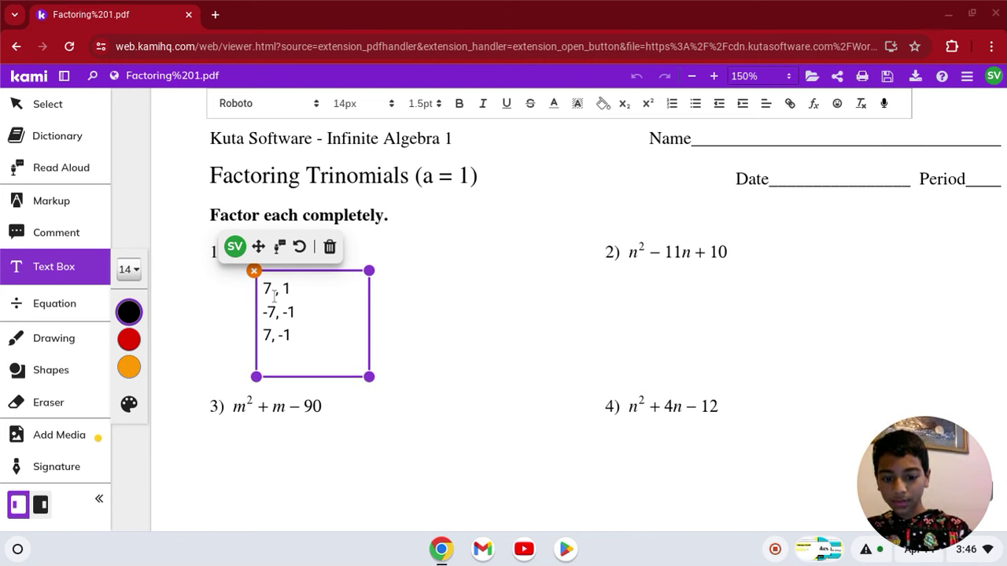
{"action": "type", "text": "-7, 1"}
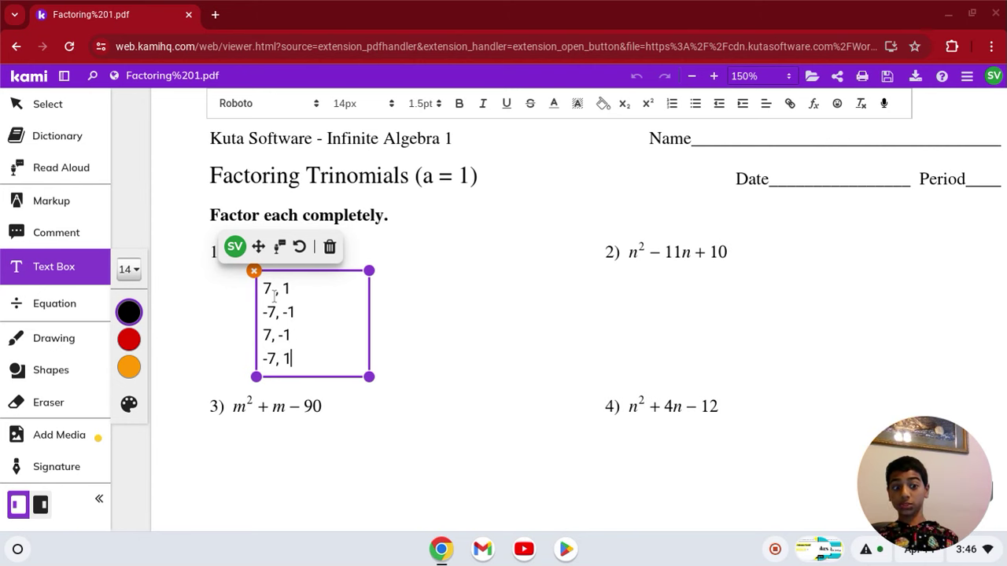
{"action": "left_click", "coordinate": [410, 294]}
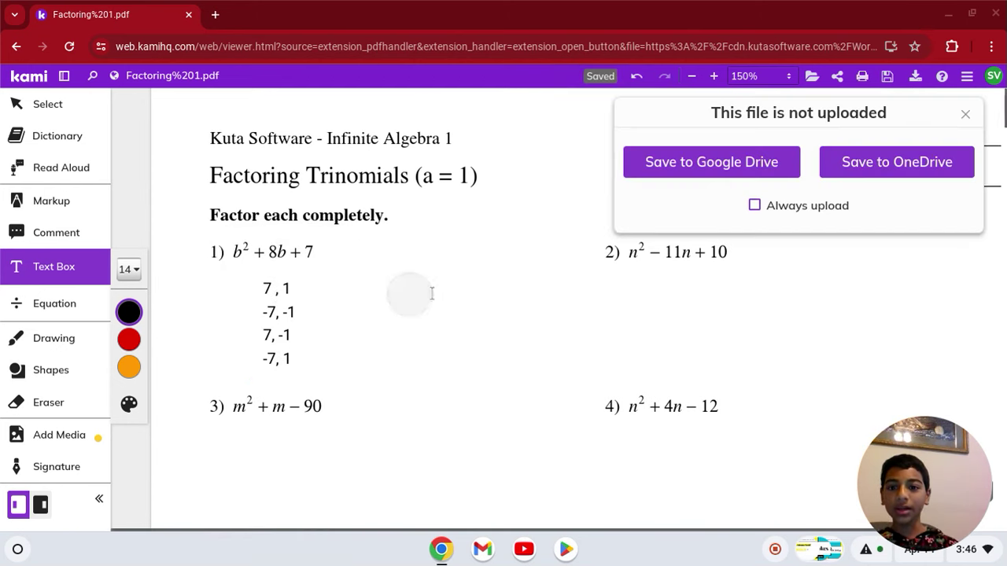
{"action": "left_click", "coordinate": [965, 115]}
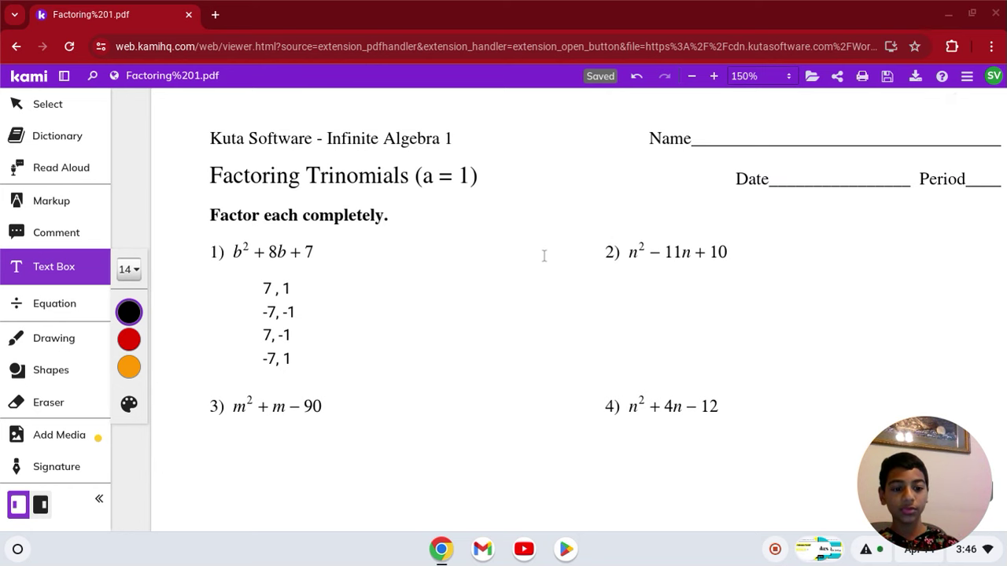
Select the factor-pair text box and move it down and to the right
{"action": "left_click", "coordinate": [272, 292]}
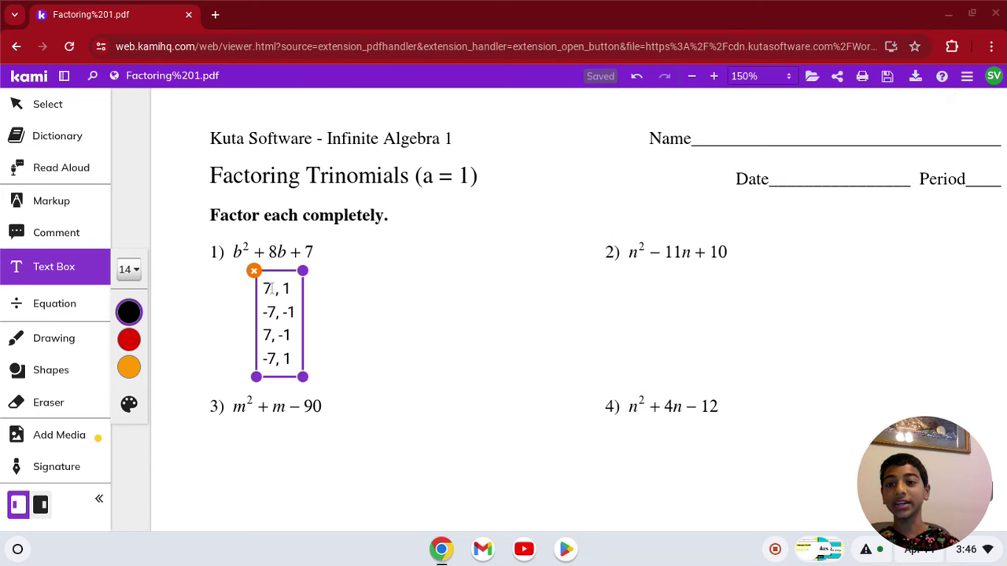
{"action": "left_click", "coordinate": [323, 281]}
{"action": "left_click", "coordinate": [285, 281]}
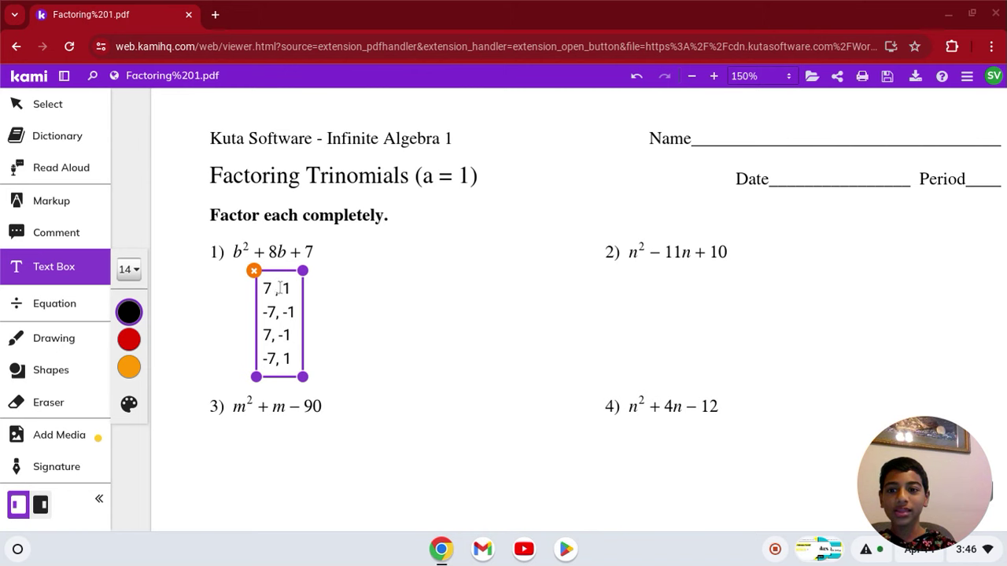
{"action": "left_click", "coordinate": [318, 251]}
{"action": "left_click", "coordinate": [284, 288]}
{"action": "left_click_drag", "start_coordinate": [269, 313], "coordinate": [288, 326]}
Erase all factor pairs from the box and discard the empty text boxes
{"action": "left_click", "coordinate": [313, 375]}
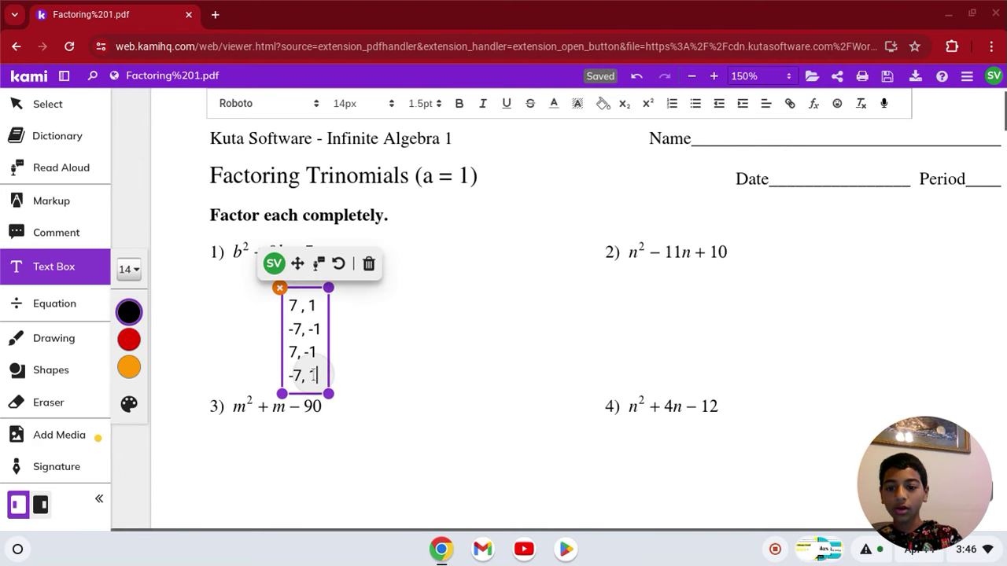
{"action": "key", "text": "BackSpace"}
{"action": "key", "text": "BackSpace"}
{"action": "key", "text": "BackSpace"}
{"action": "key", "text": "BackSpace"}
{"action": "key", "text": "BackSpace"}
{"action": "key", "text": "BackSpace"}
{"action": "key", "text": "BackSpace"}
{"action": "key", "text": "BackSpace"}
{"action": "key", "text": "BackSpace"}
{"action": "key", "text": "BackSpace"}
{"action": "key", "text": "BackSpace"}
{"action": "key", "text": "BackSpace"}
{"action": "key", "text": "BackSpace"}
{"action": "key", "text": "BackSpace"}
{"action": "key", "text": "BackSpace"}
{"action": "key", "text": "BackSpace"}
{"action": "key", "text": "BackSpace"}
{"action": "key", "text": "BackSpace"}
{"action": "key", "text": "BackSpace"}
{"action": "key", "text": "BackSpace"}
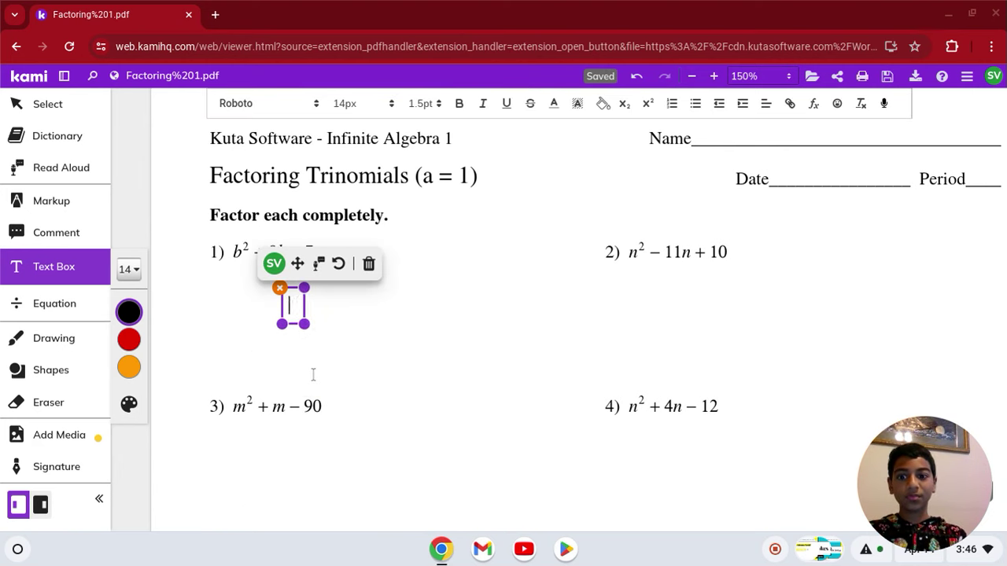
{"action": "left_click", "coordinate": [361, 396]}
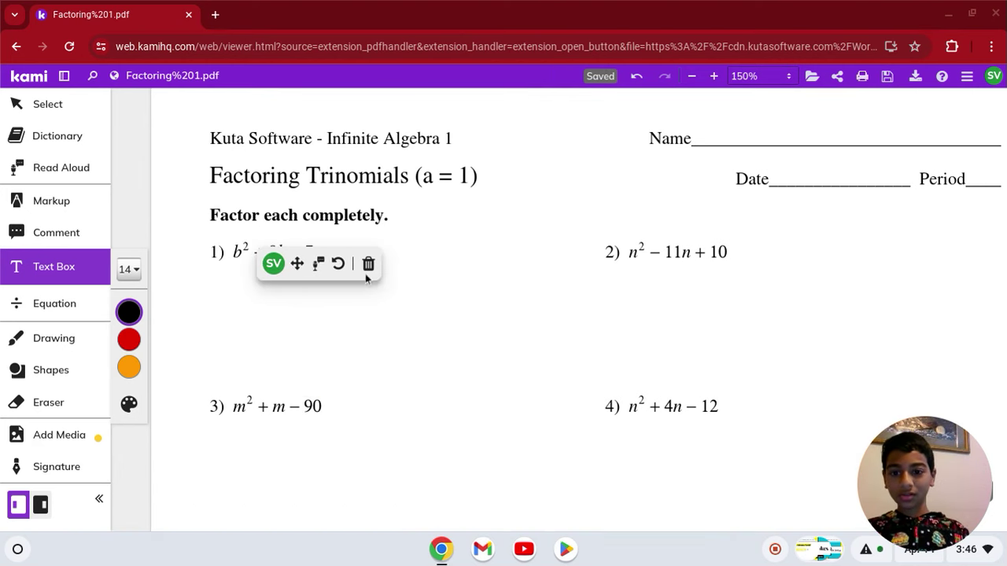
{"action": "left_click", "coordinate": [218, 357]}
{"action": "left_click", "coordinate": [243, 290]}
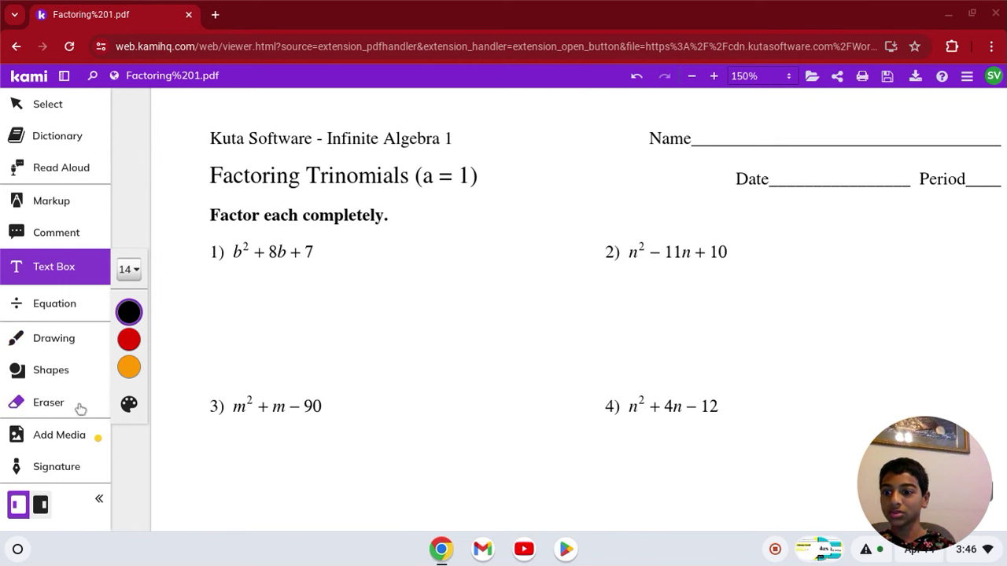
Write the equation (b + 1)(b + 7) below problem 1, correcting the second factor
{"action": "left_click", "coordinate": [81, 321]}
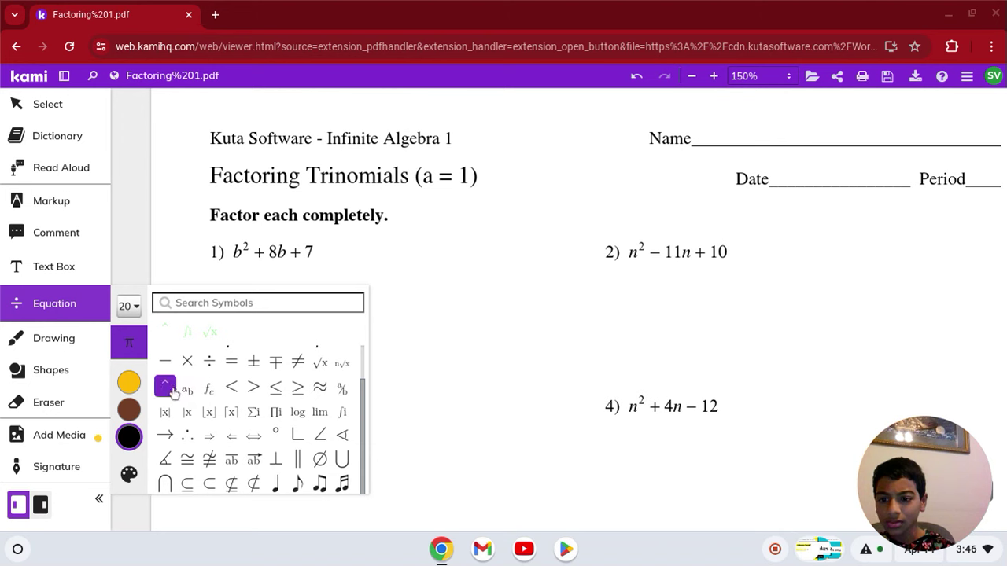
{"action": "left_click_drag", "start_coordinate": [173, 391], "coordinate": [267, 280]}
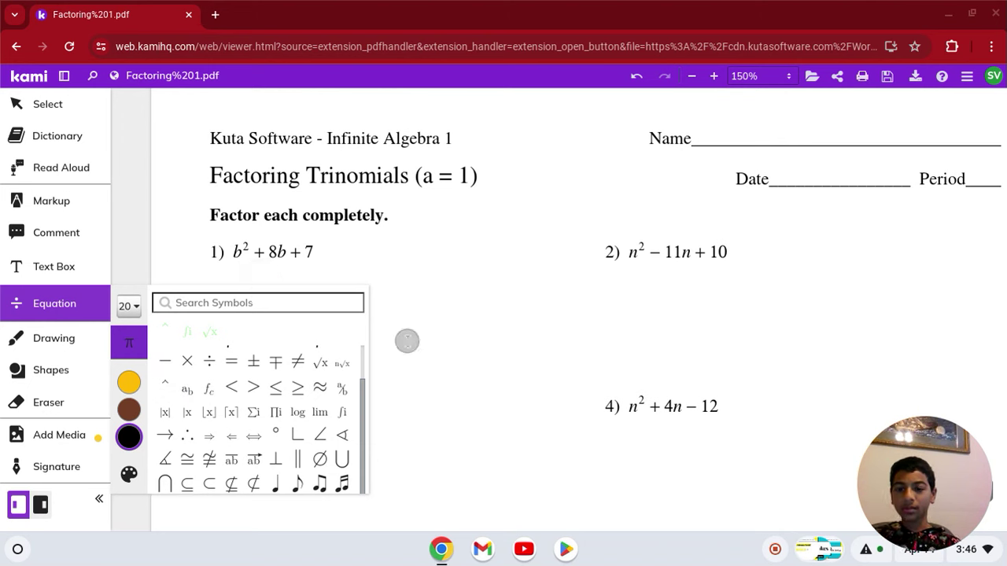
{"action": "left_click", "coordinate": [271, 272]}
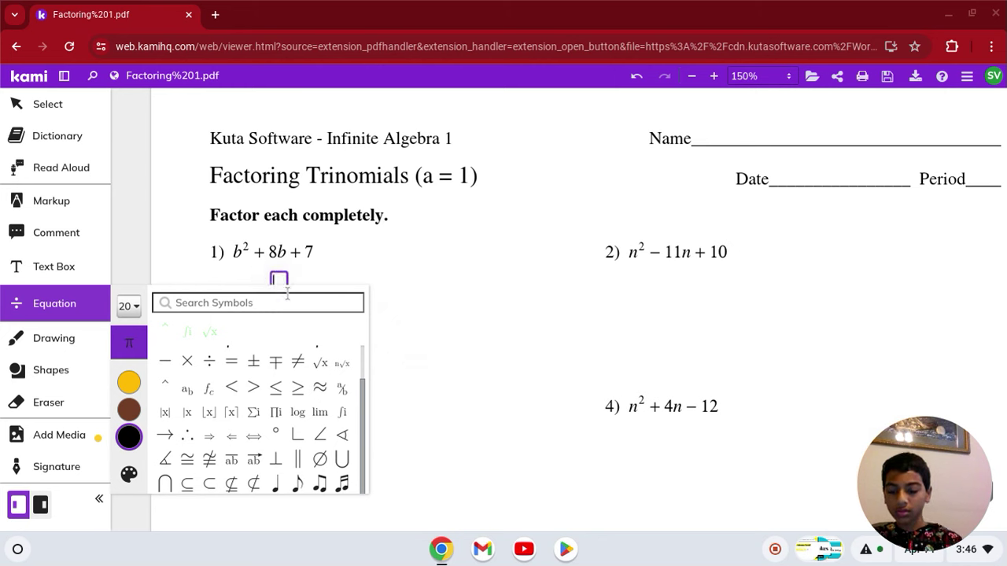
{"action": "type", "text": "("}
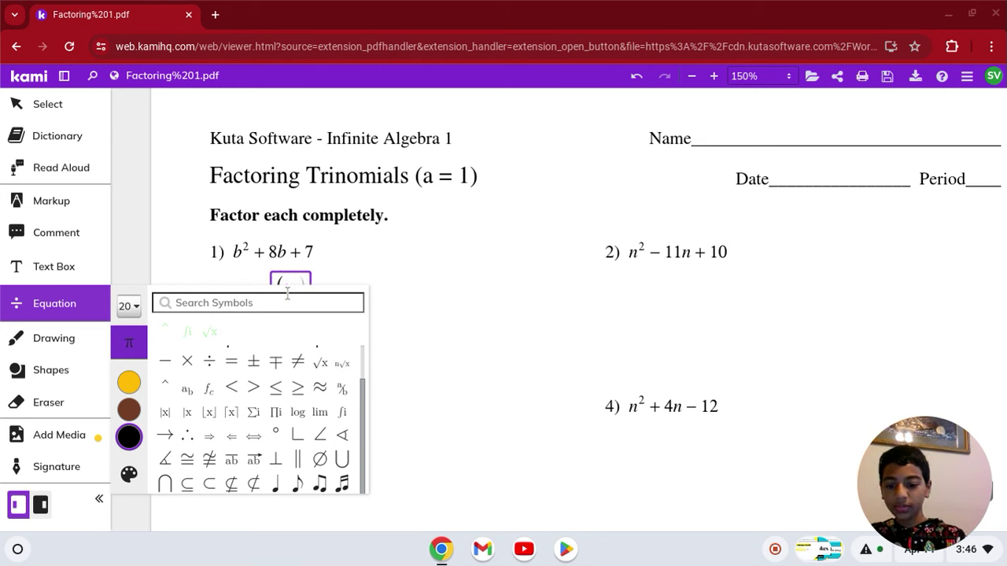
{"action": "type", "text": "b+1"}
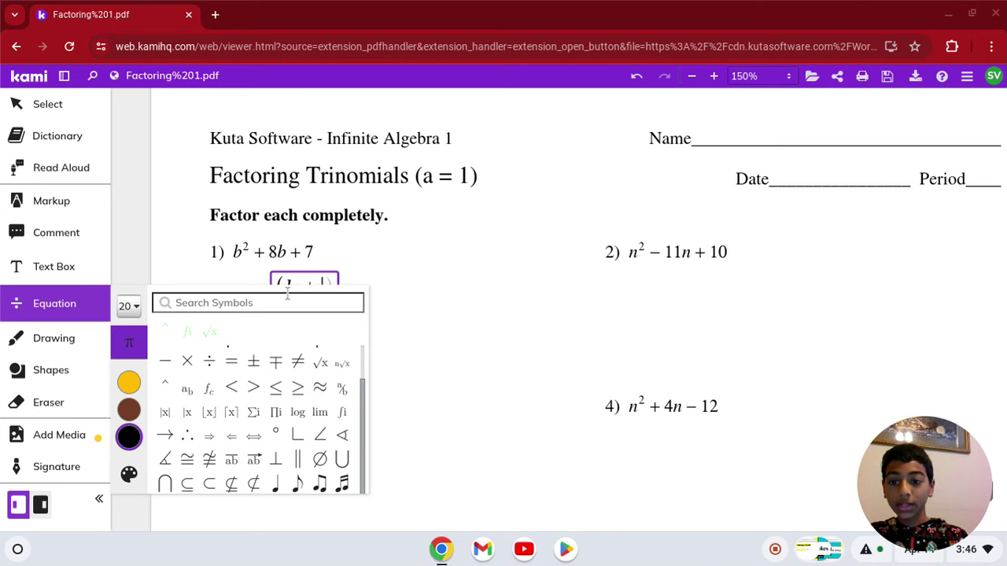
{"action": "type", "text": "1"}
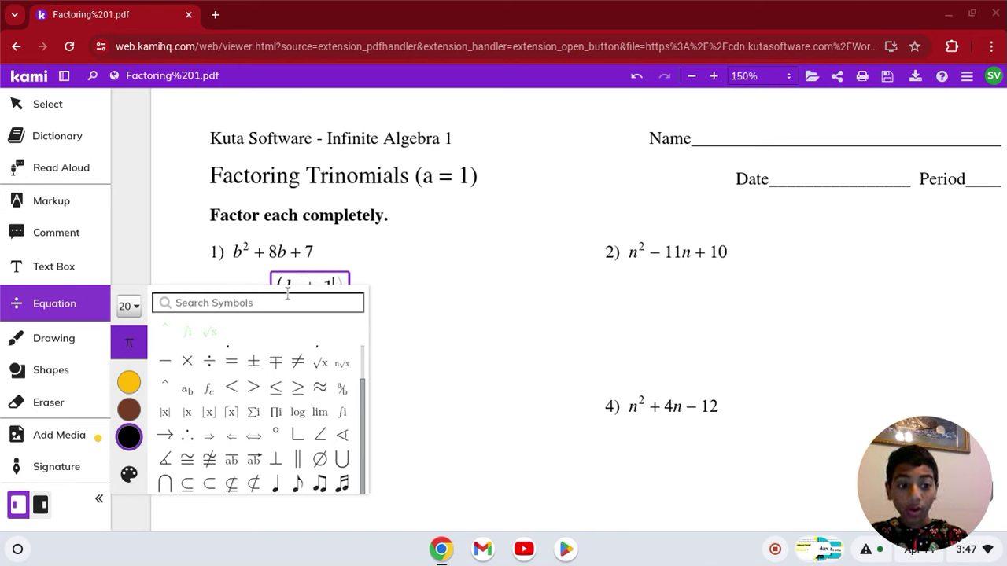
{"action": "type", "text": ")(b"}
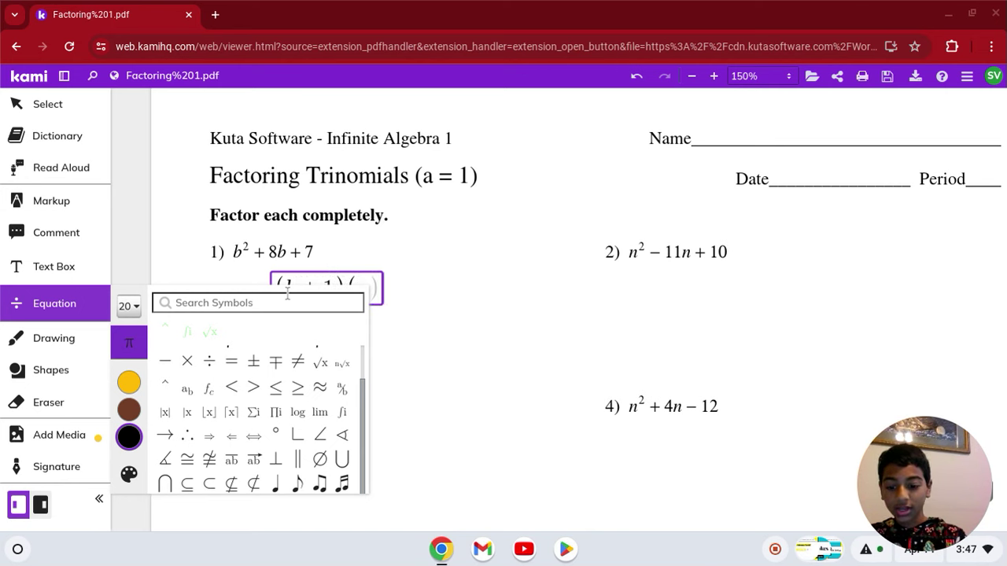
{"action": "type", "text": "+8"}
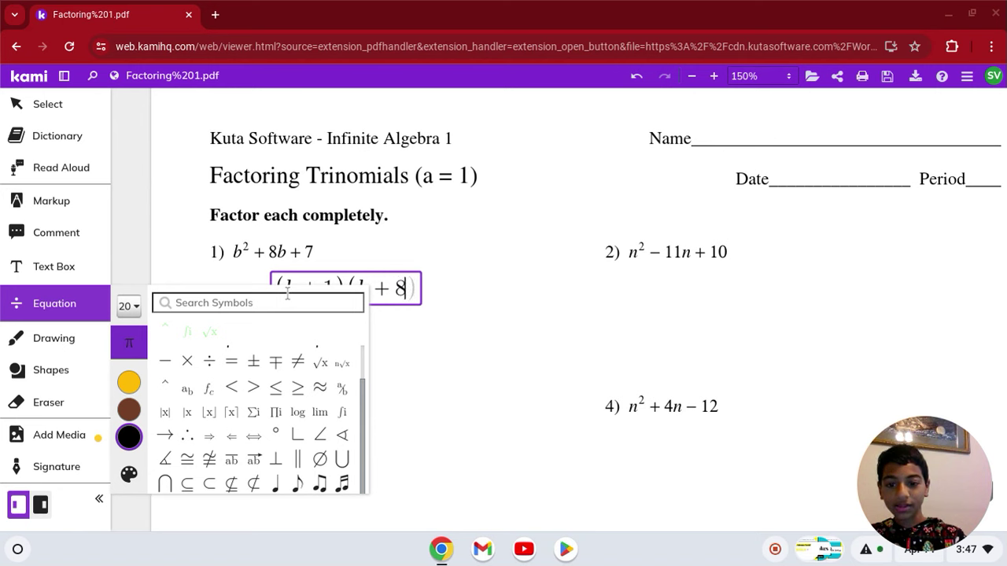
{"action": "key", "text": "BackSpace"}
{"action": "type", "text": "7)"}
{"action": "left_click", "coordinate": [419, 388]}
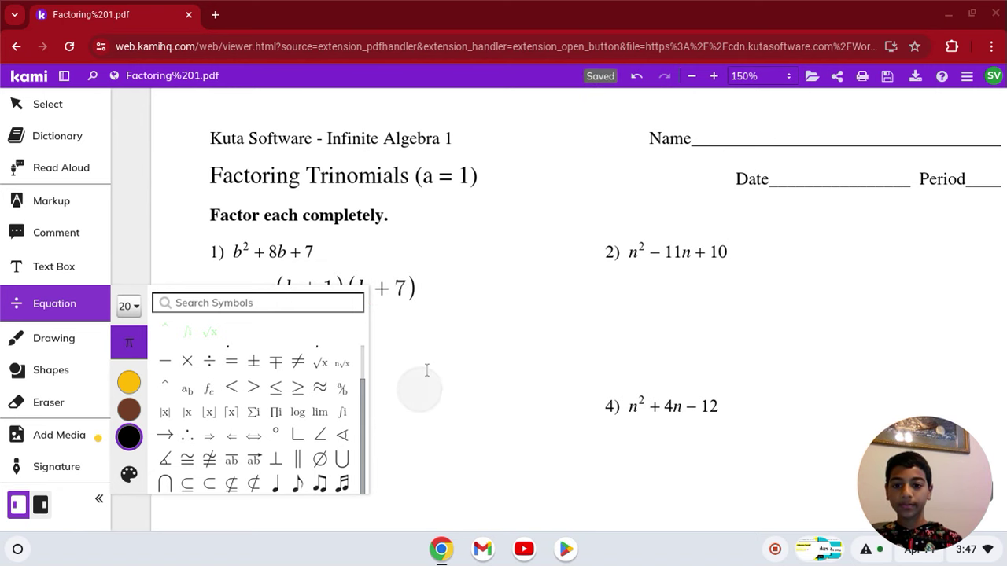
Add a plain text box beside the problem 1 answer, then discard it
{"action": "left_click", "coordinate": [54, 267]}
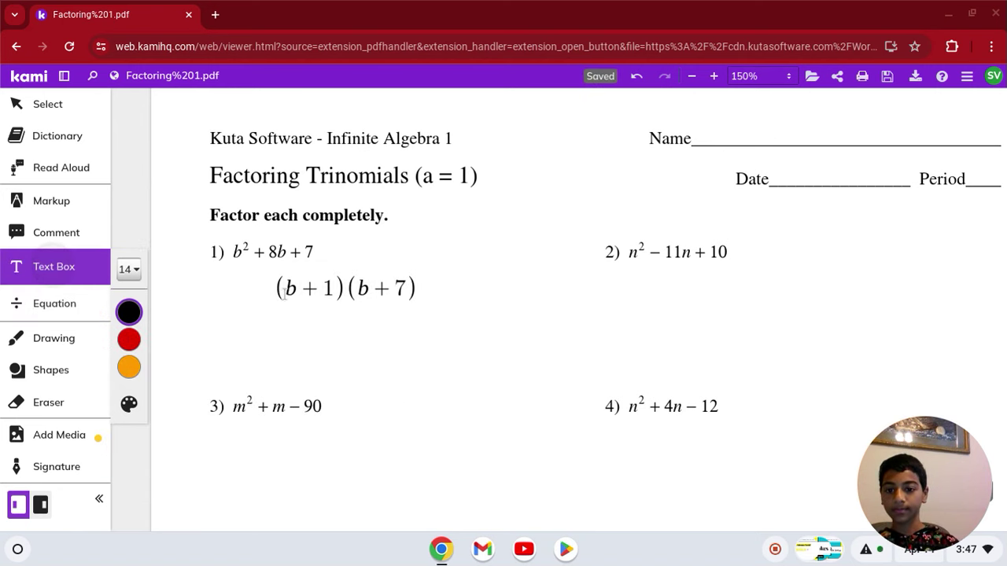
{"action": "left_click", "coordinate": [288, 289]}
{"action": "left_click", "coordinate": [244, 291]}
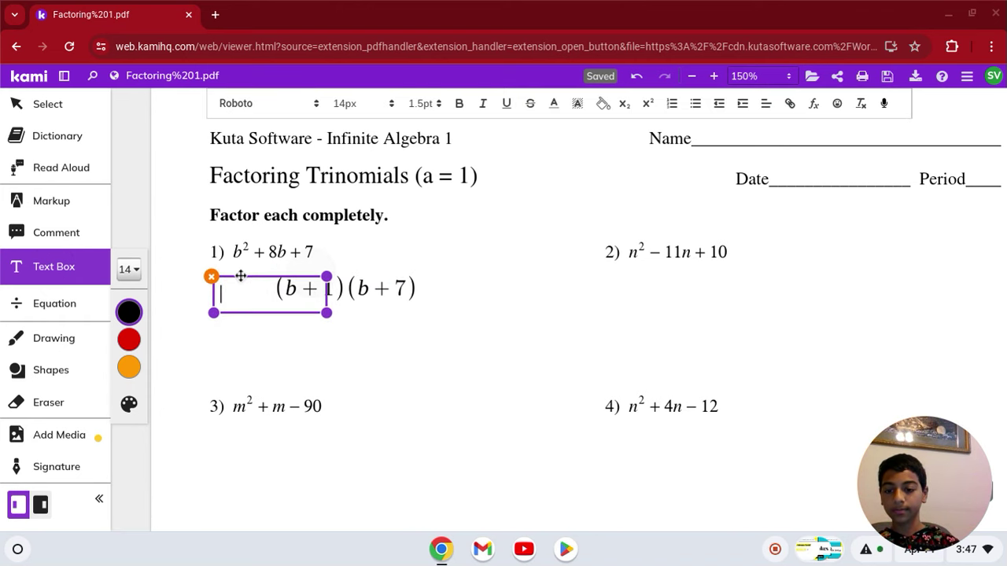
{"action": "key", "text": "Escape"}
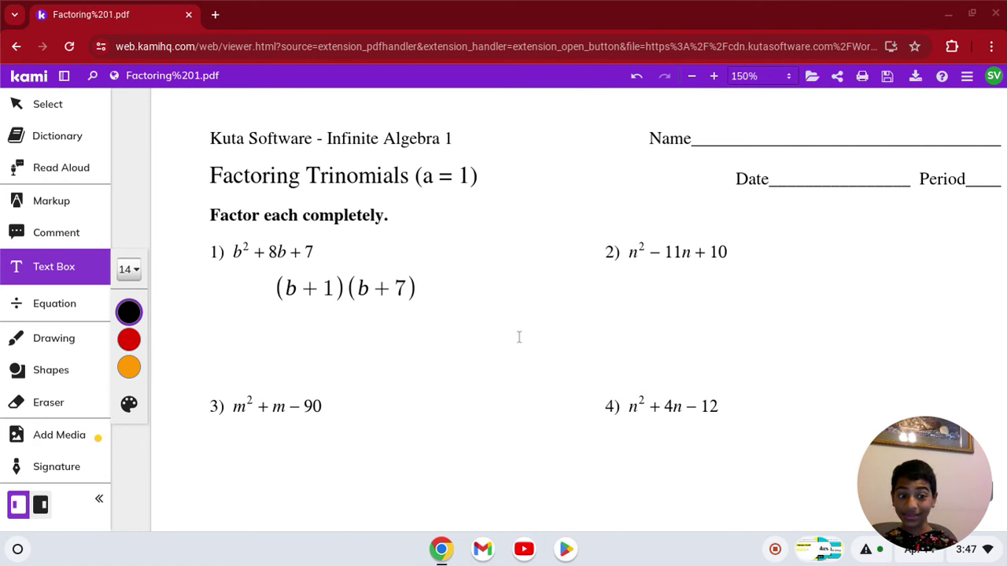
Discard empty text boxes placed near problem 2 and switch to the Equation tool
{"action": "left_click", "coordinate": [488, 328]}
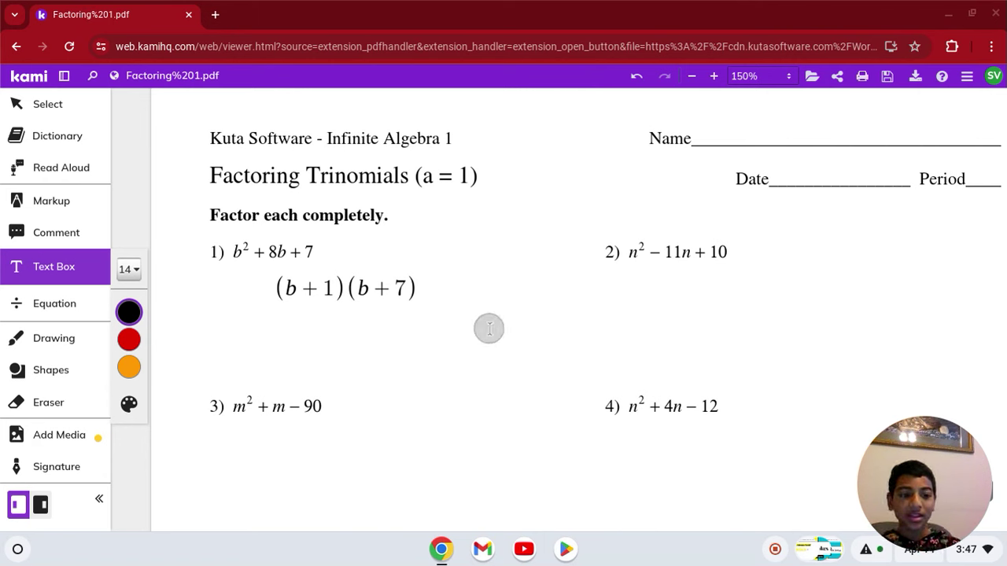
{"action": "left_click", "coordinate": [449, 333]}
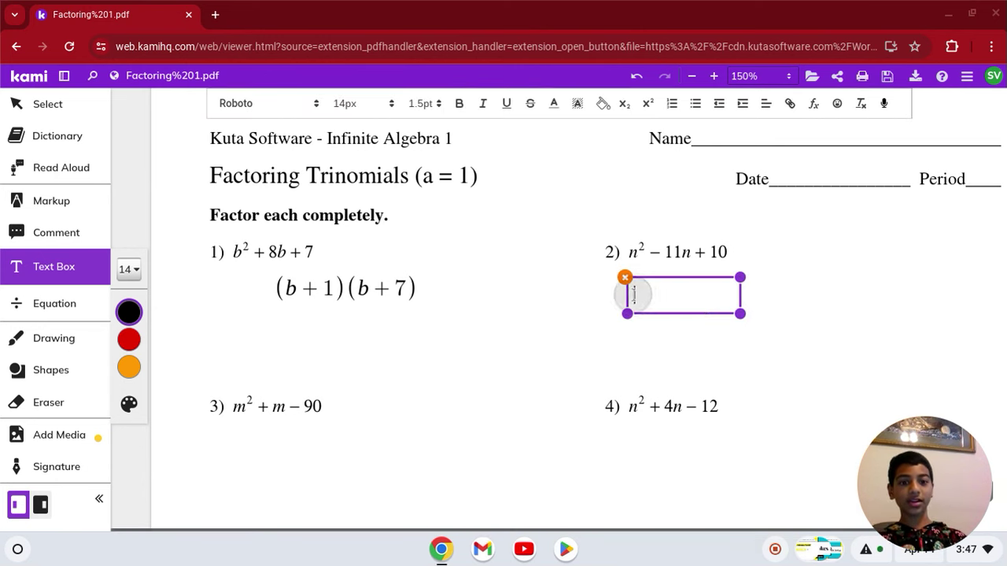
{"action": "left_click", "coordinate": [637, 294]}
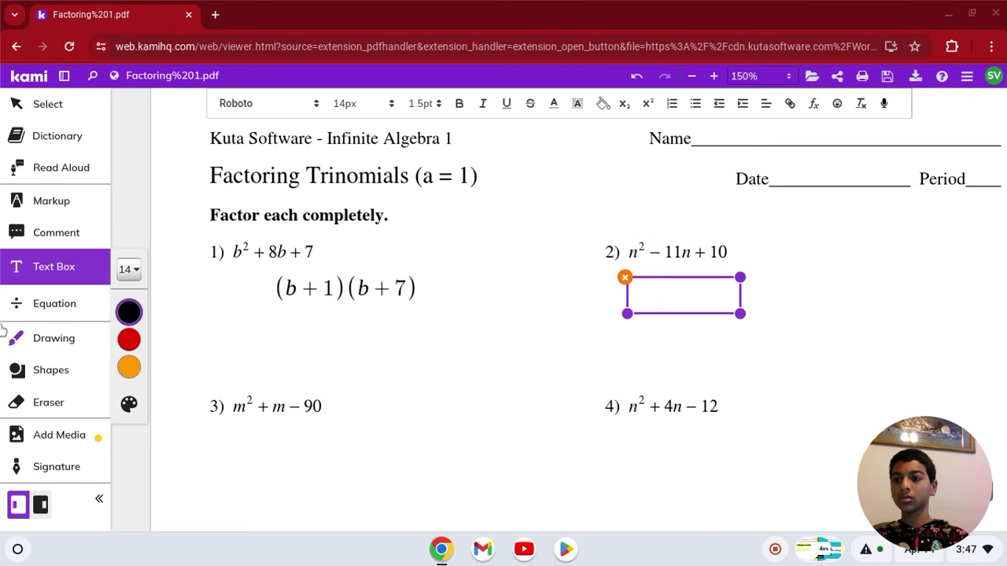
{"action": "left_click", "coordinate": [49, 307]}
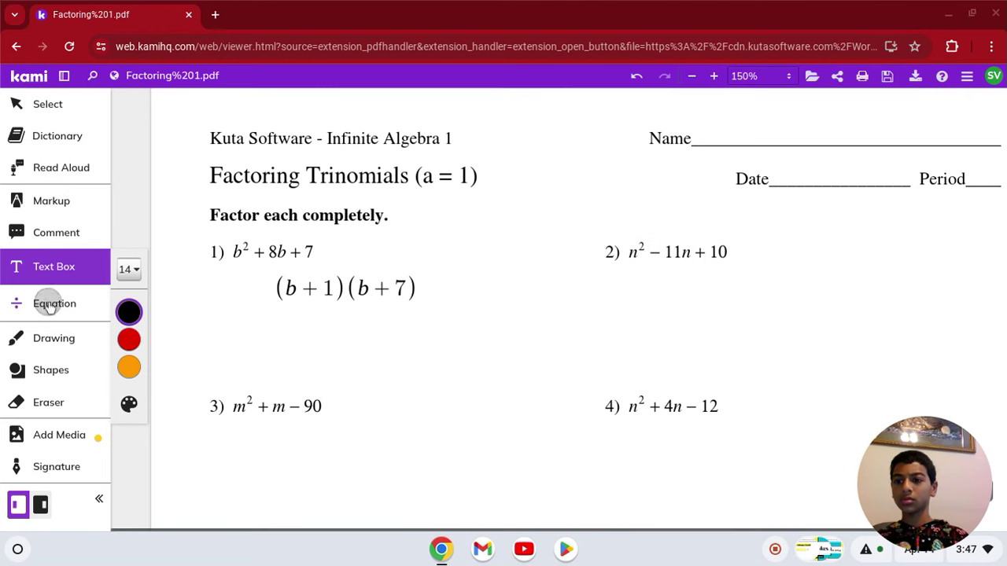
Enter the equation (n-10)(n-1) under problem 2, then scroll down to problem 3
{"action": "left_click", "coordinate": [623, 297]}
{"action": "type", "text": "f"}
{"action": "key", "text": "BackSpace"}
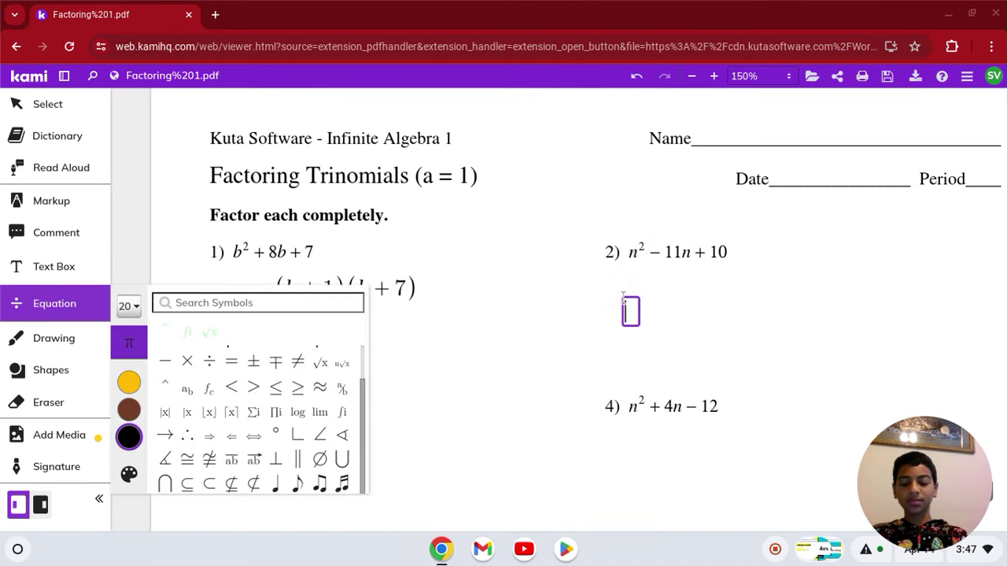
{"action": "type", "text": "f"}
{"action": "key", "text": "BackSpace"}
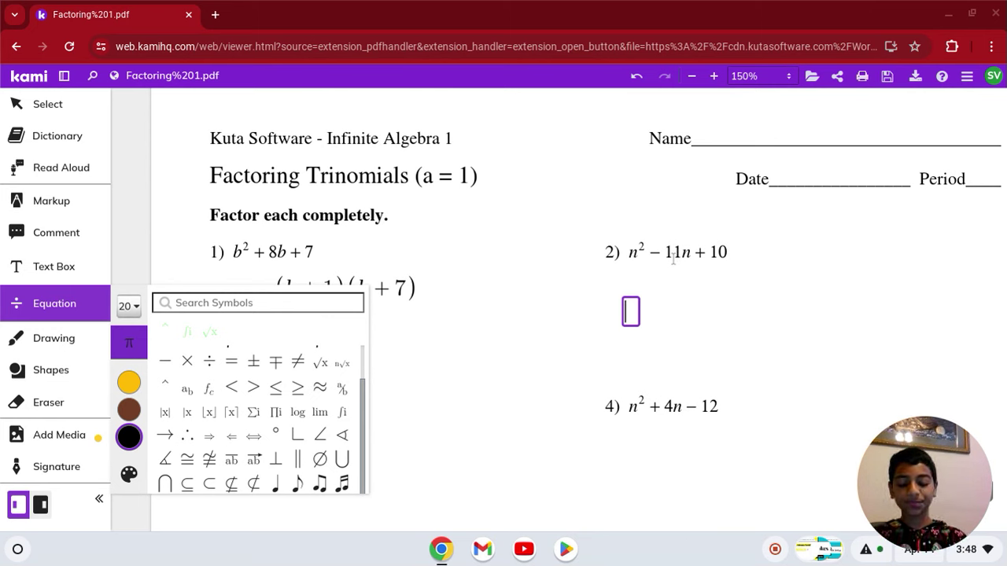
{"action": "type", "text": "(n"}
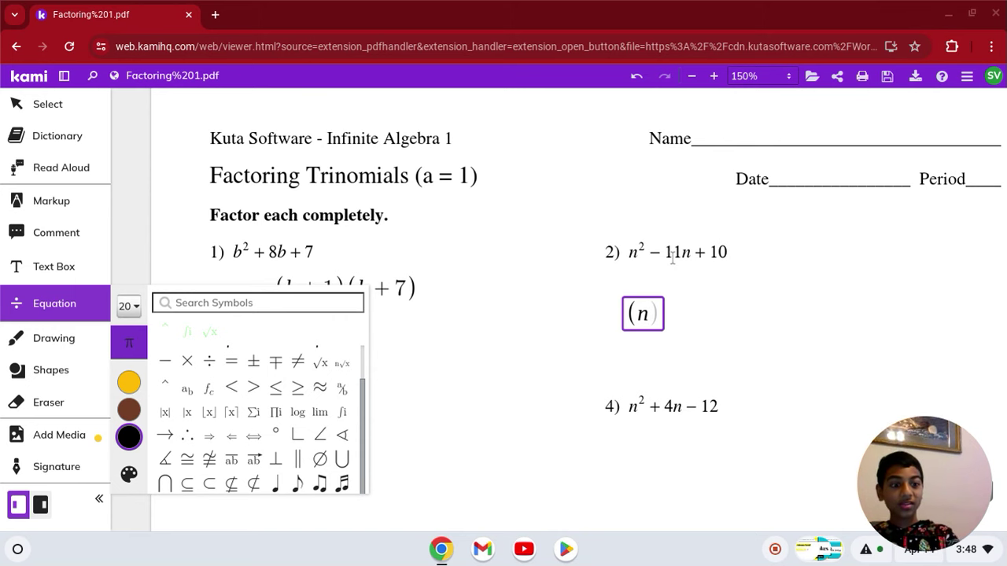
{"action": "type", "text": "-"}
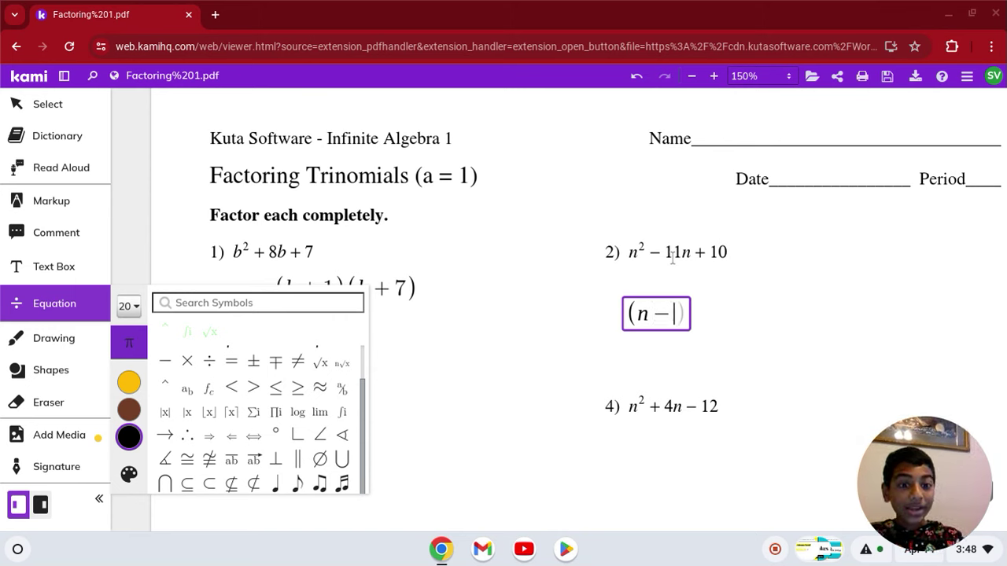
{"action": "type", "text": "10"}
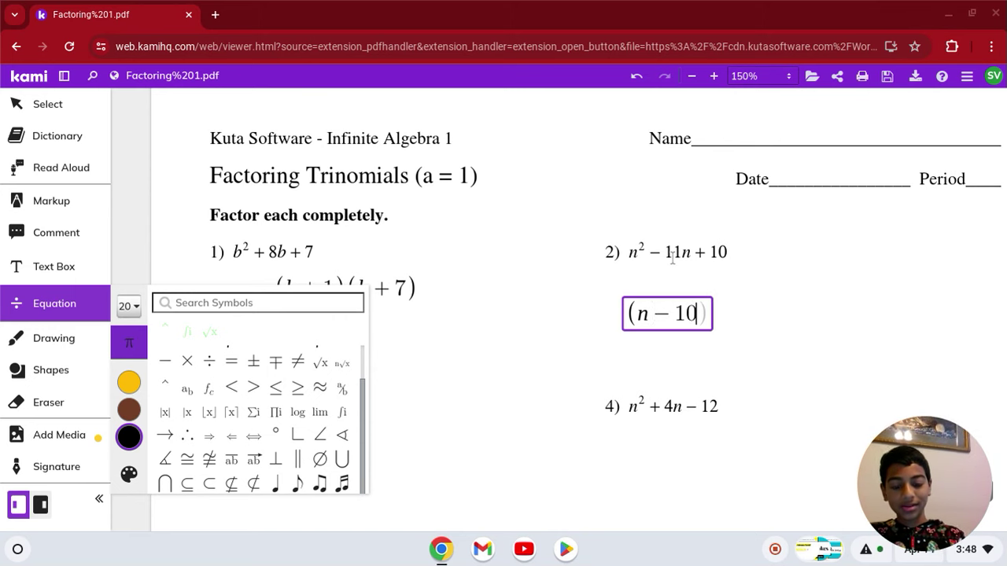
{"action": "type", "text": ")(n"}
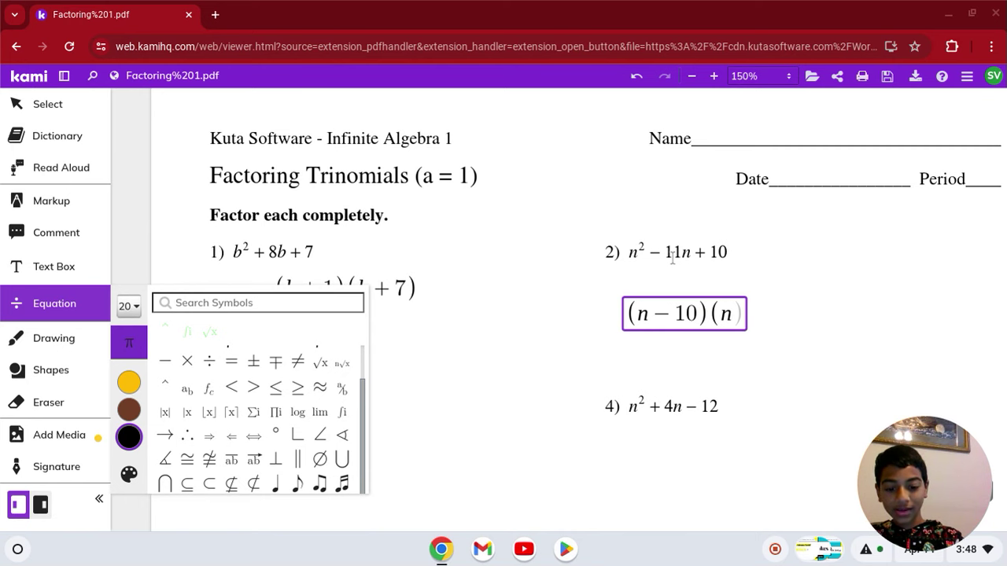
{"action": "type", "text": "-1)"}
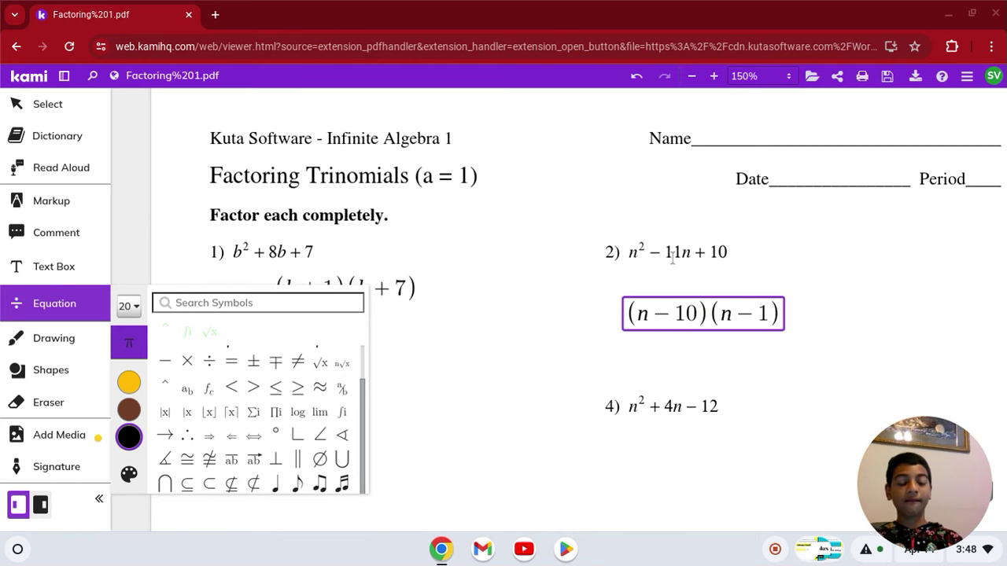
{"action": "left_click", "coordinate": [831, 254]}
{"action": "scroll", "coordinate": [555, 422], "scroll_direction": "down", "scroll_amount": 2}
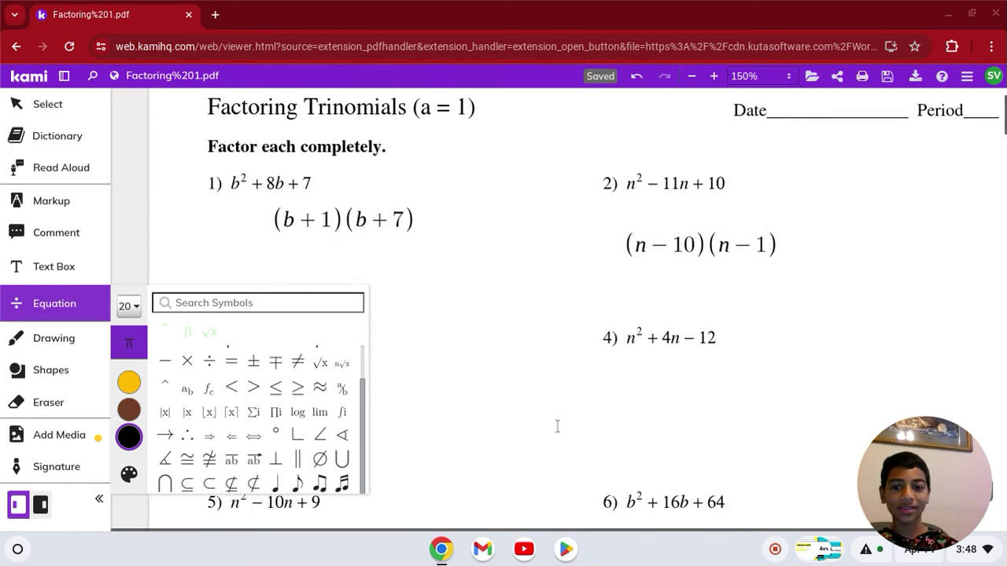
{"action": "scroll", "coordinate": [557, 427], "scroll_direction": "down", "scroll_amount": 5}
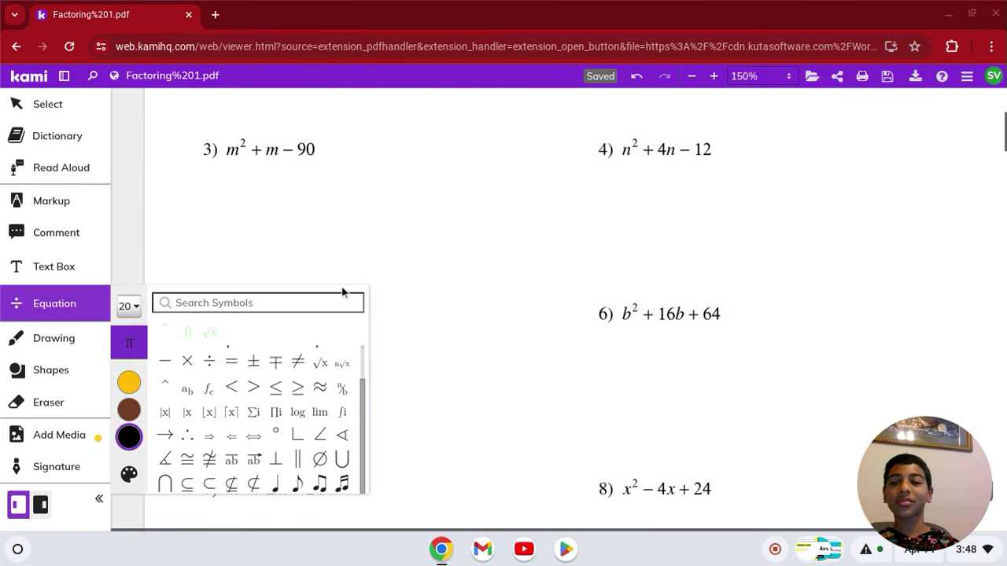
Type (m-9)(m+10) into an equation box below problem 3, after discarding misplaced boxes
{"action": "left_click", "coordinate": [247, 223]}
{"action": "left_click", "coordinate": [228, 199]}
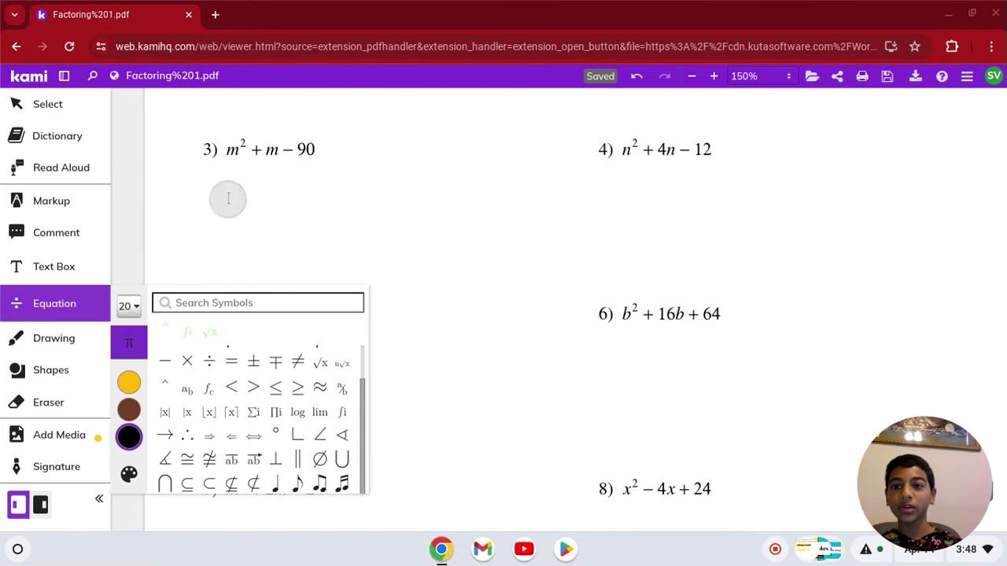
{"action": "left_click", "coordinate": [228, 193]}
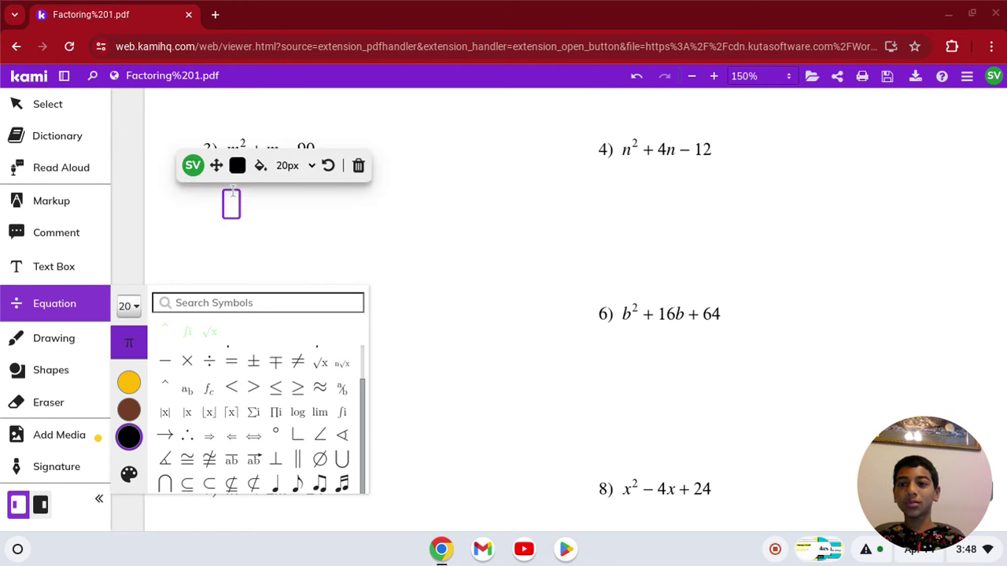
{"action": "type", "text": "d"}
{"action": "key", "text": "BackSpace"}
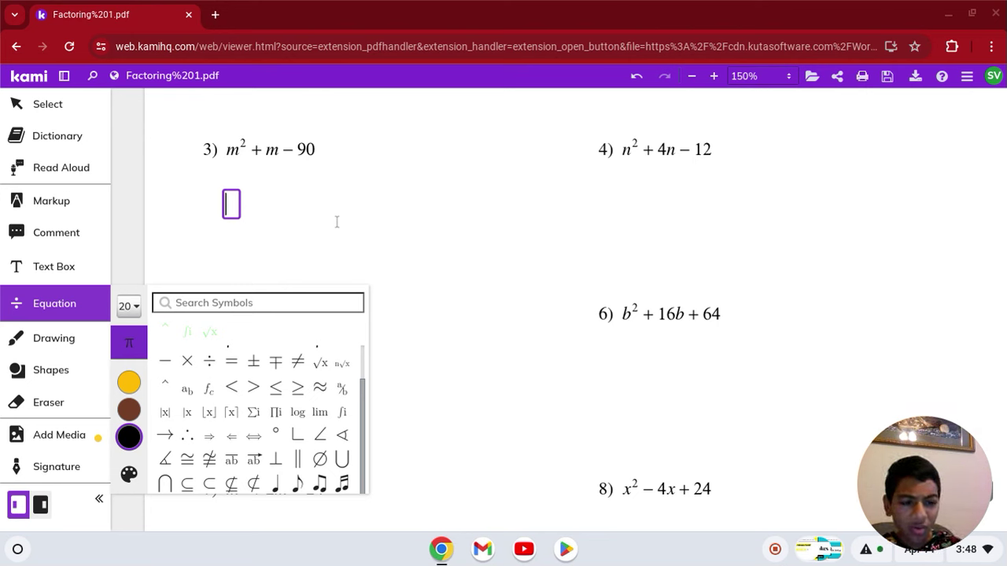
{"action": "left_click", "coordinate": [266, 150]}
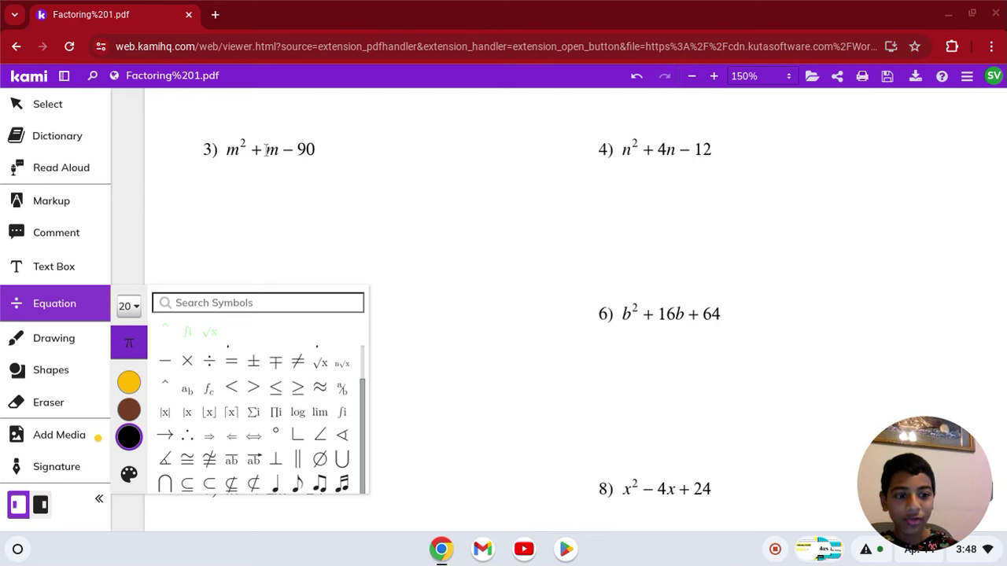
{"action": "left_click", "coordinate": [240, 201]}
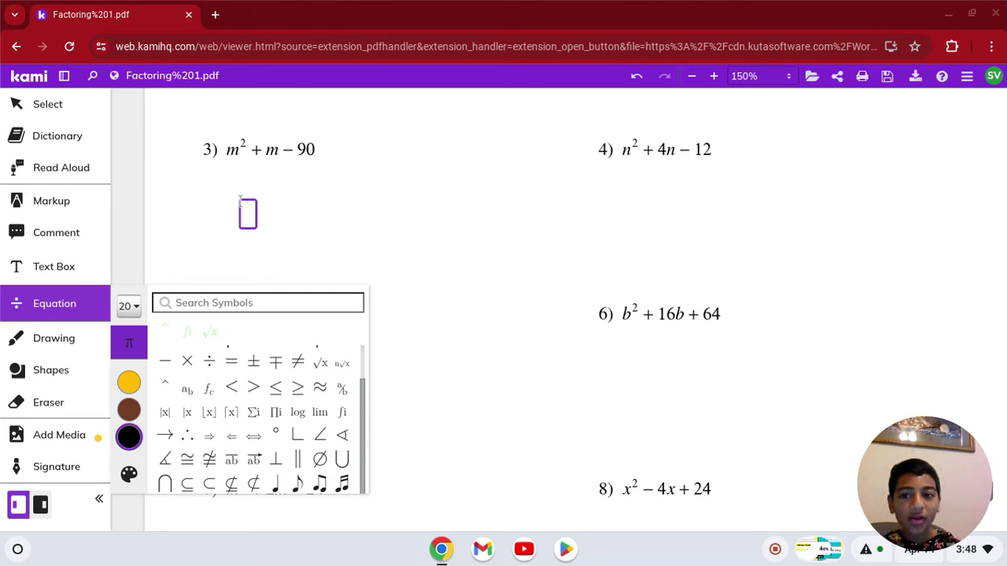
{"action": "left_click", "coordinate": [244, 208]}
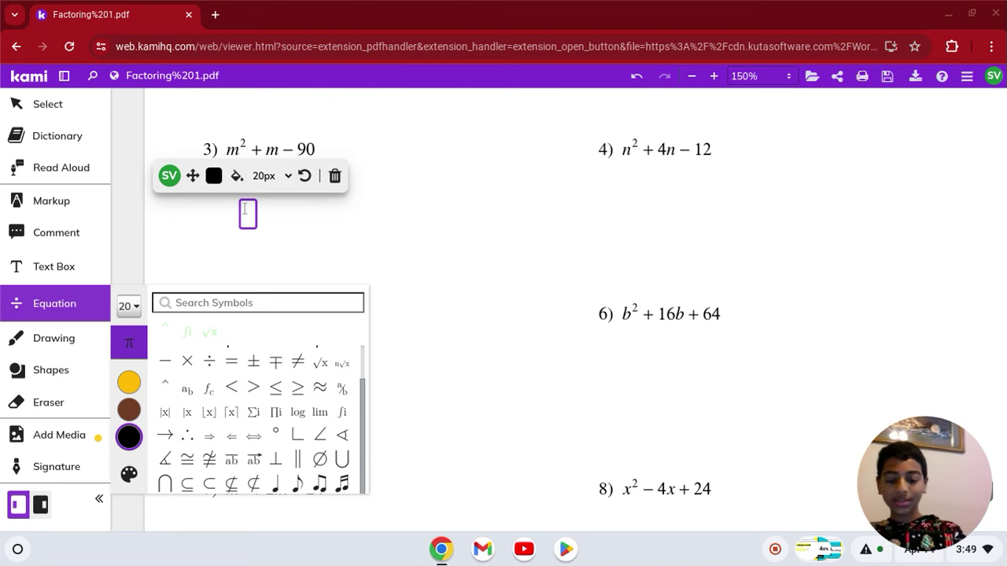
{"action": "type", "text": "(m-9)("}
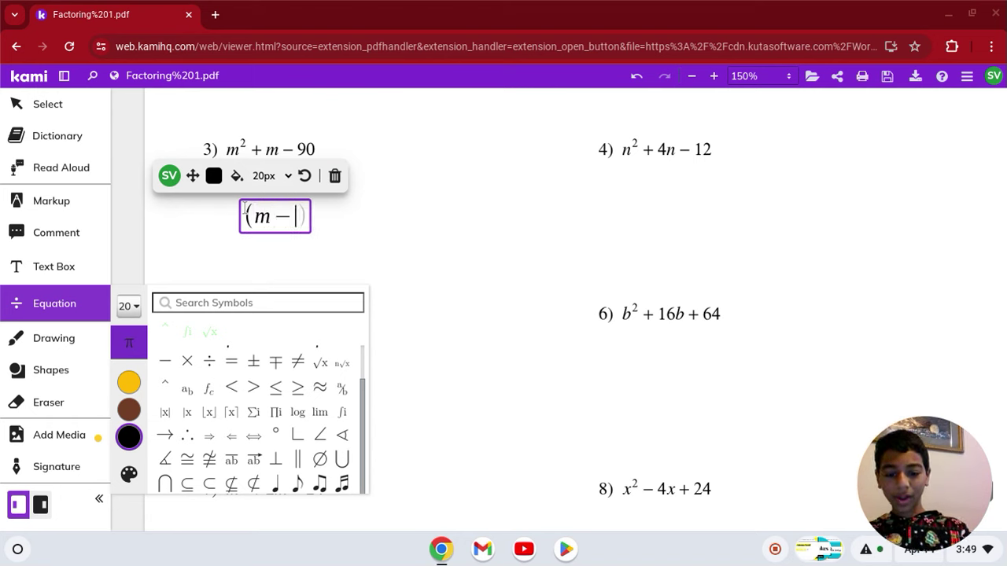
{"action": "type", "text": "m+10)"}
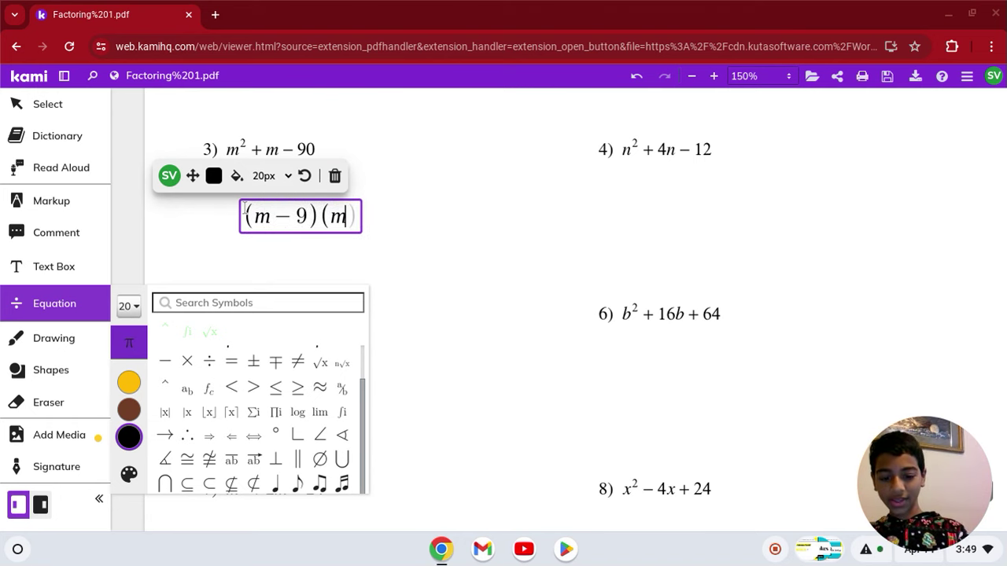
{"action": "left_click", "coordinate": [424, 288]}
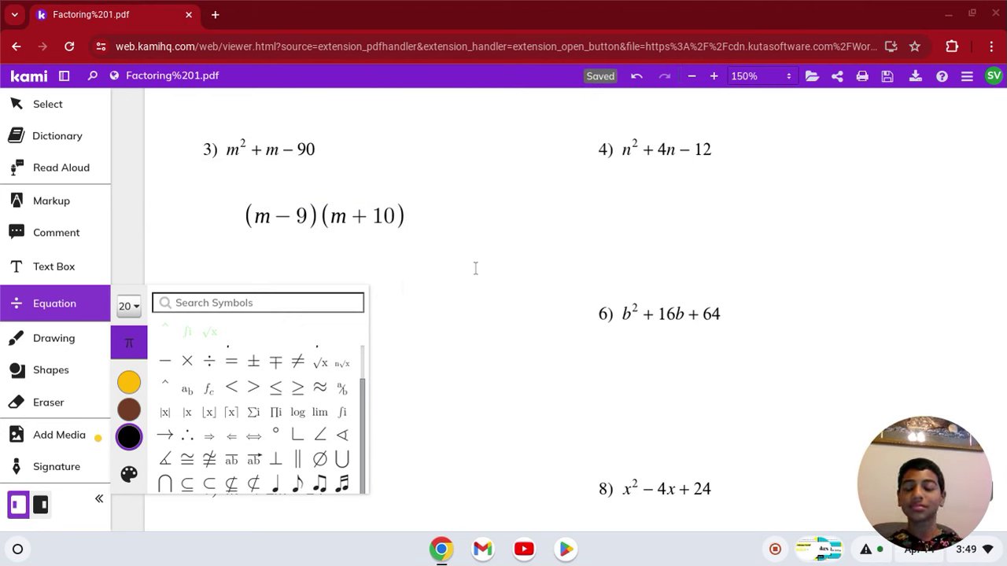
Type the problem 4 equation as (n + 6)(n-2), adding the opening parenthesis before n
{"action": "left_click", "coordinate": [634, 207]}
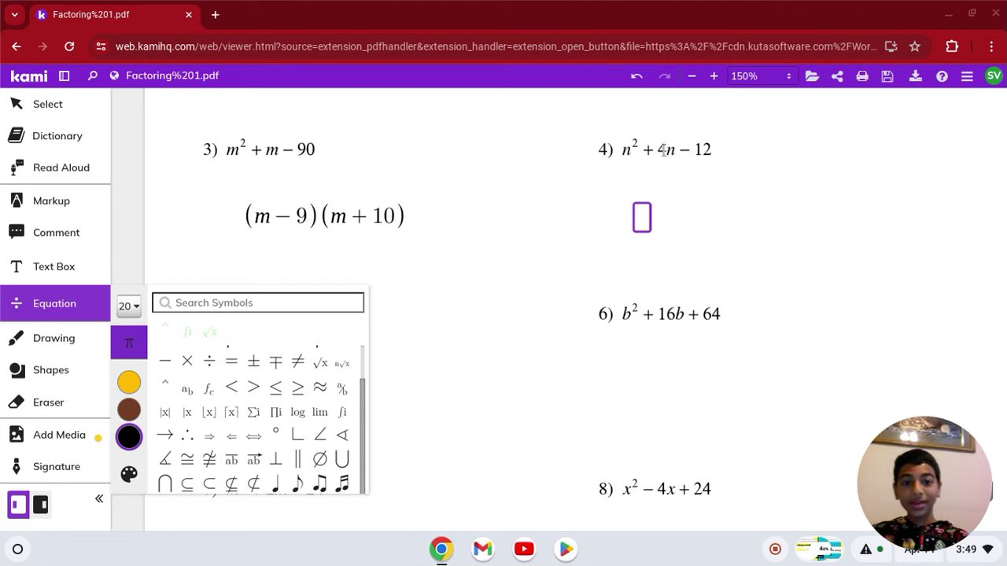
{"action": "type", "text": "n "}
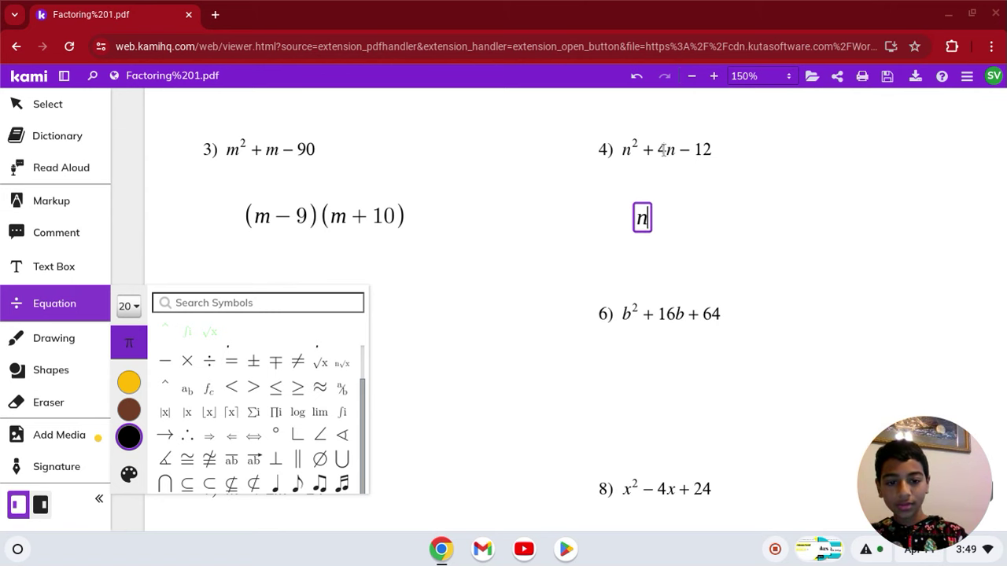
{"action": "type", "text": "+ 6"}
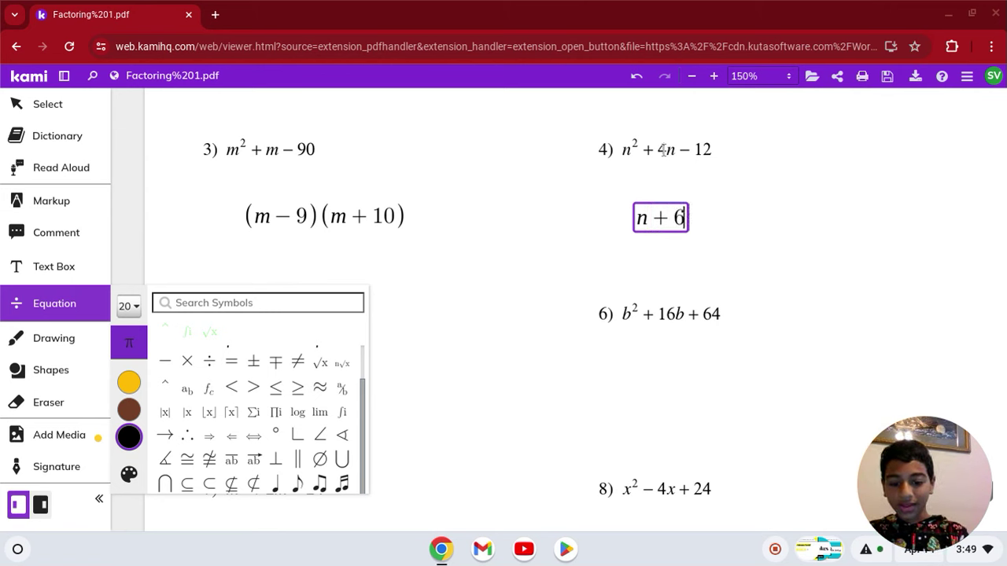
{"action": "left_click", "coordinate": [639, 220]}
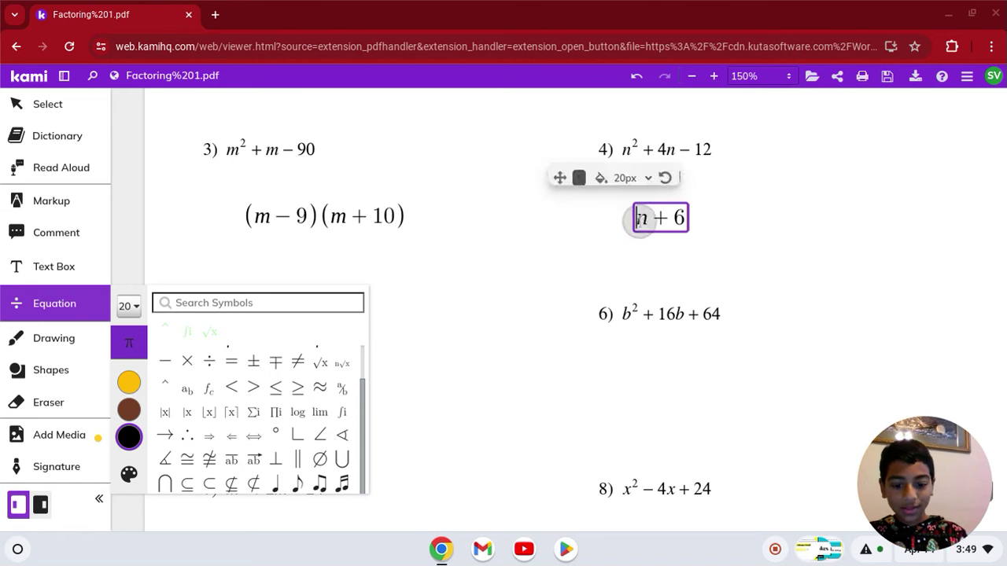
{"action": "type", "text": "("}
{"action": "left_click", "coordinate": [693, 220]}
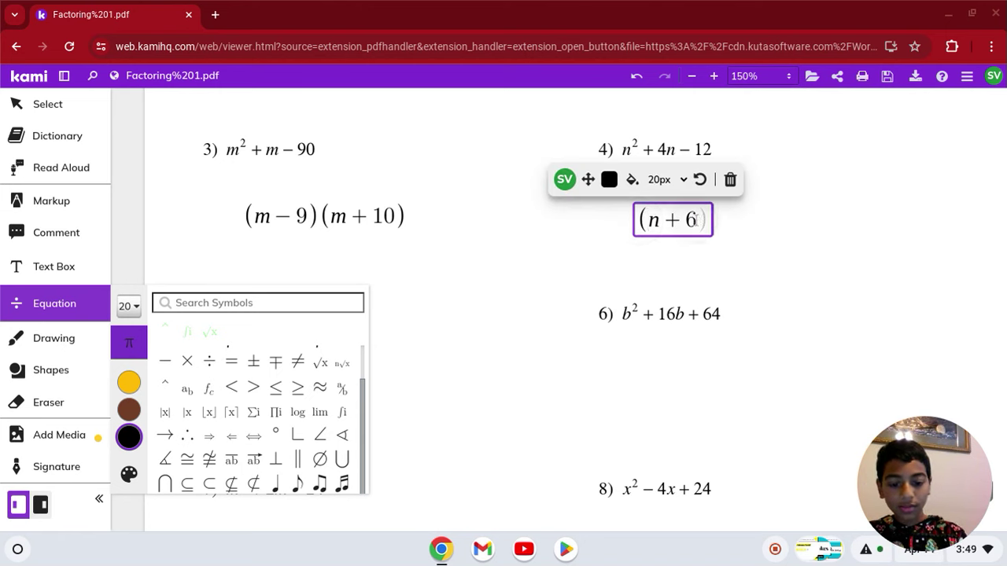
{"action": "type", "text": ")(n"}
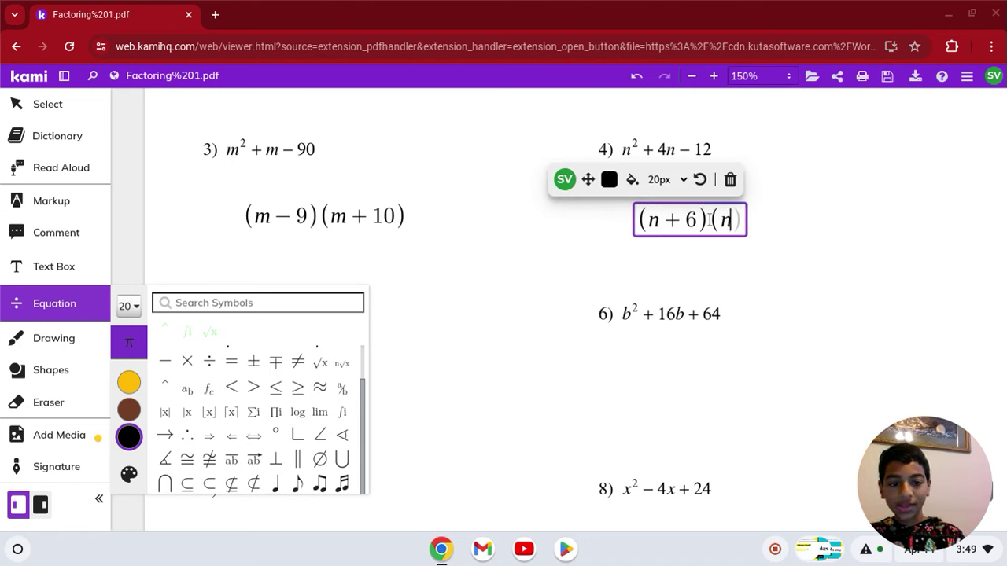
{"action": "type", "text": "-"}
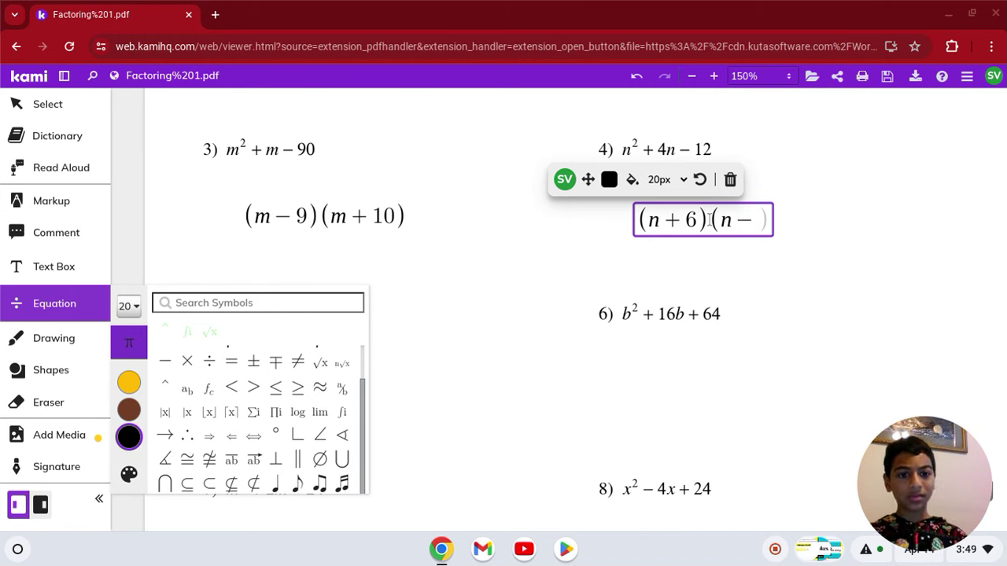
{"action": "type", "text": "2)"}
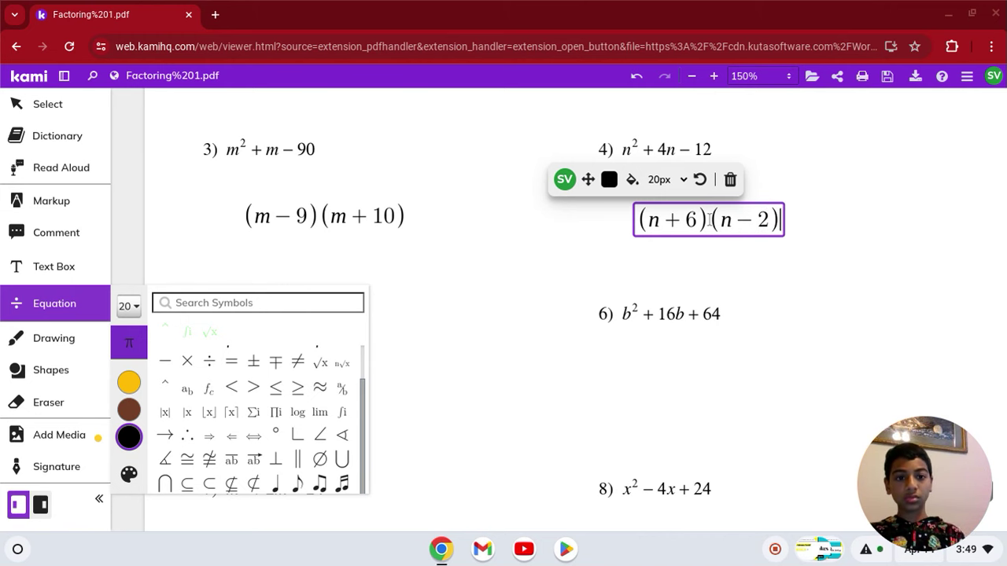
Commit problem 4, then enter (n-1)(n-9) under problem 5, fixing the second factor's sign
{"action": "left_click", "coordinate": [483, 265]}
{"action": "scroll", "coordinate": [484, 267], "scroll_direction": "down", "scroll_amount": 1}
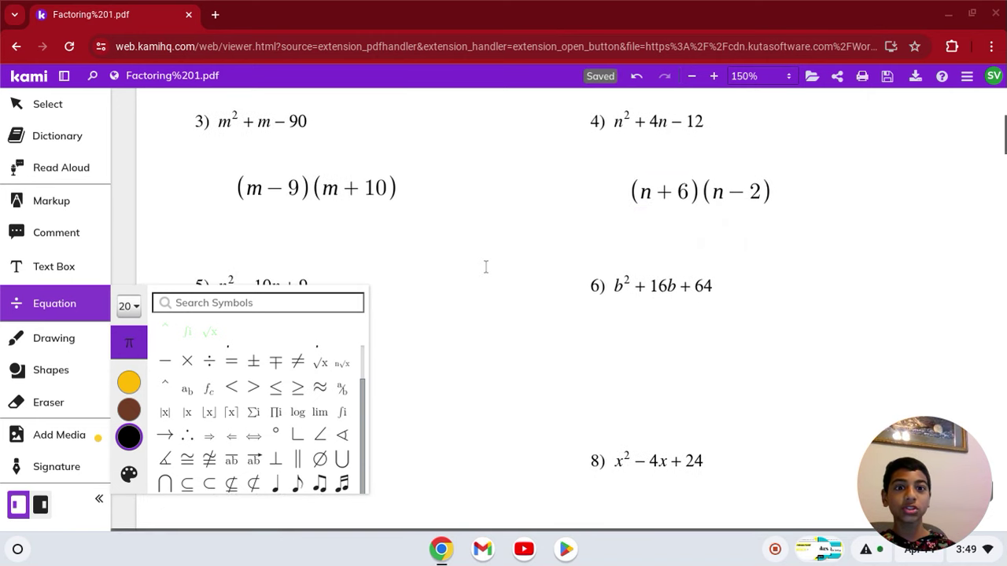
{"action": "scroll", "coordinate": [485, 267], "scroll_direction": "down", "scroll_amount": 3}
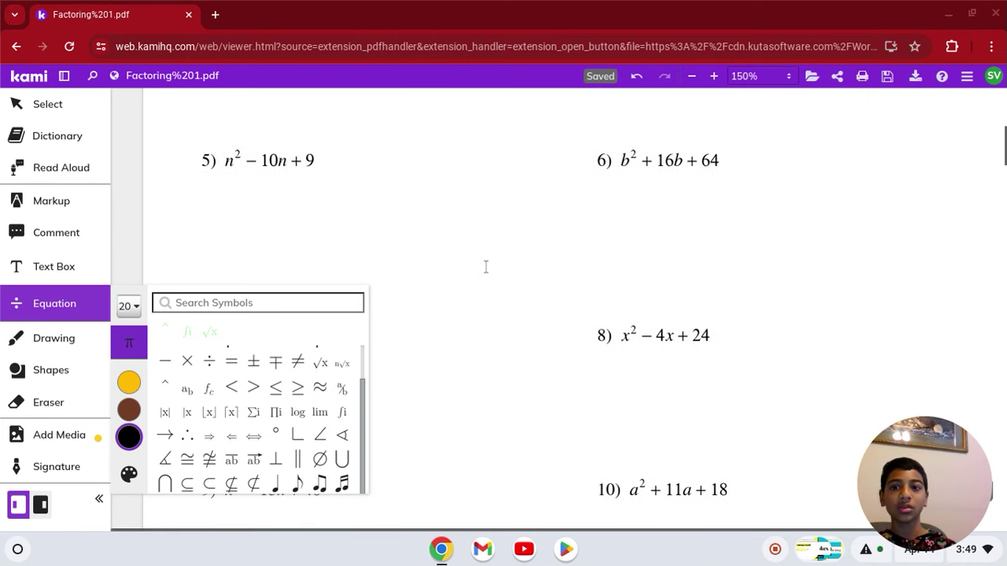
{"action": "left_click", "coordinate": [234, 201]}
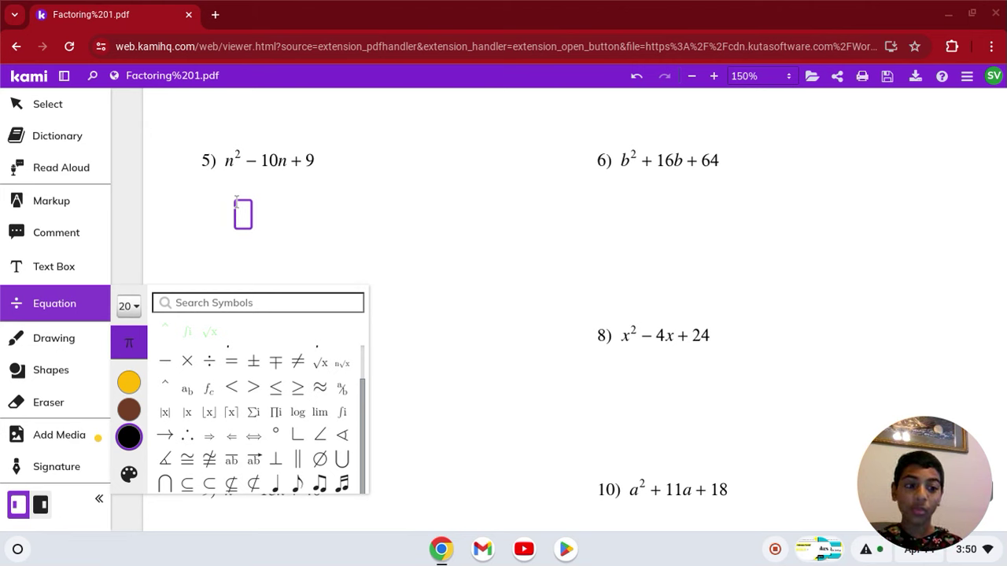
{"action": "type", "text": "("}
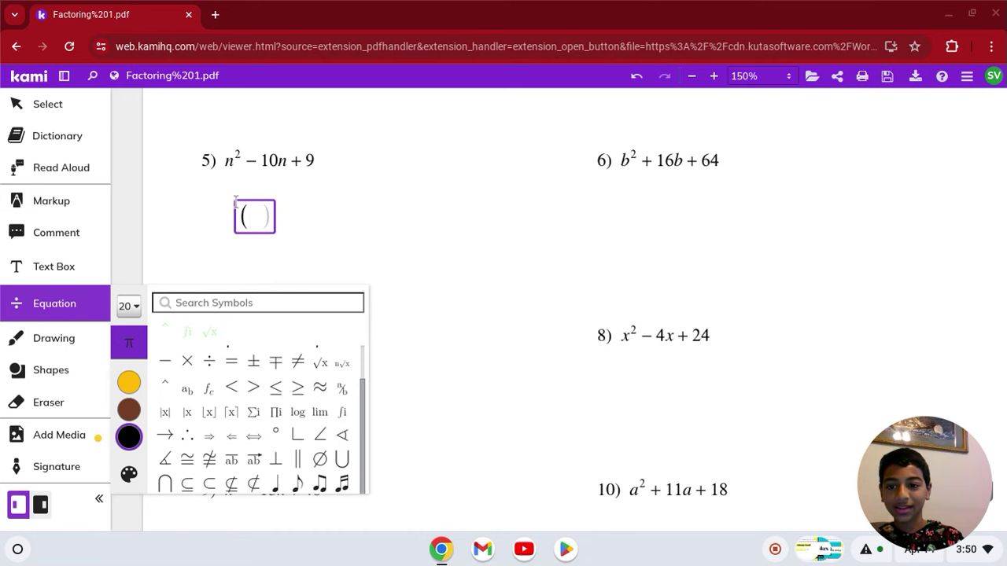
{"action": "type", "text": "n"}
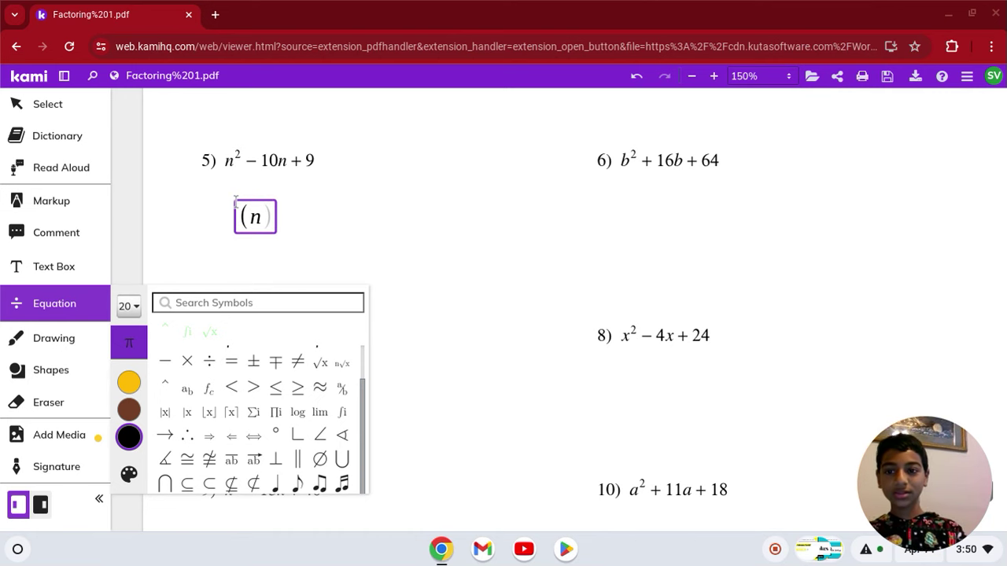
{"action": "type", "text": "-1)"}
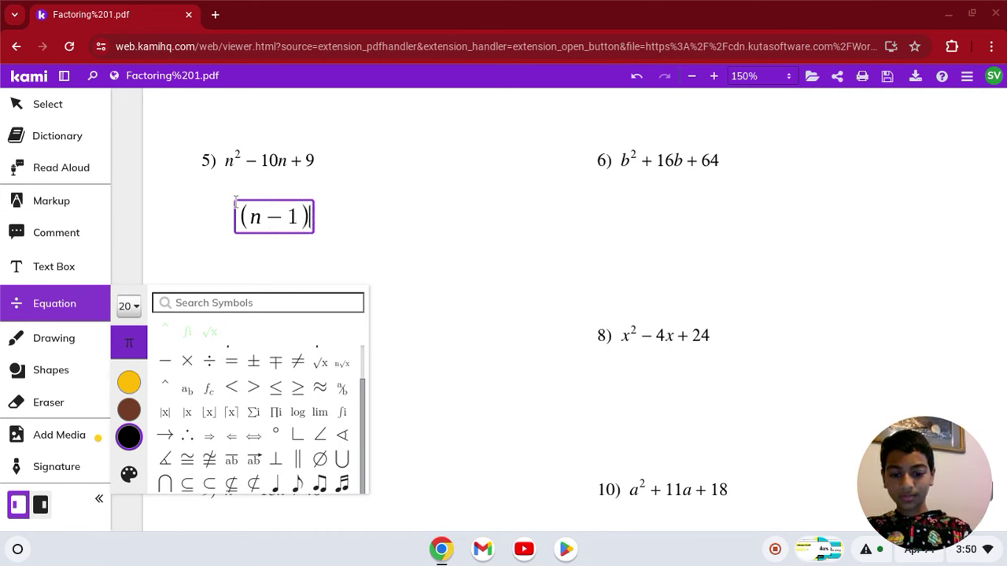
{"action": "type", "text": "9"}
{"action": "key", "text": "BackSpace"}
{"action": "type", "text": "(n+9)"}
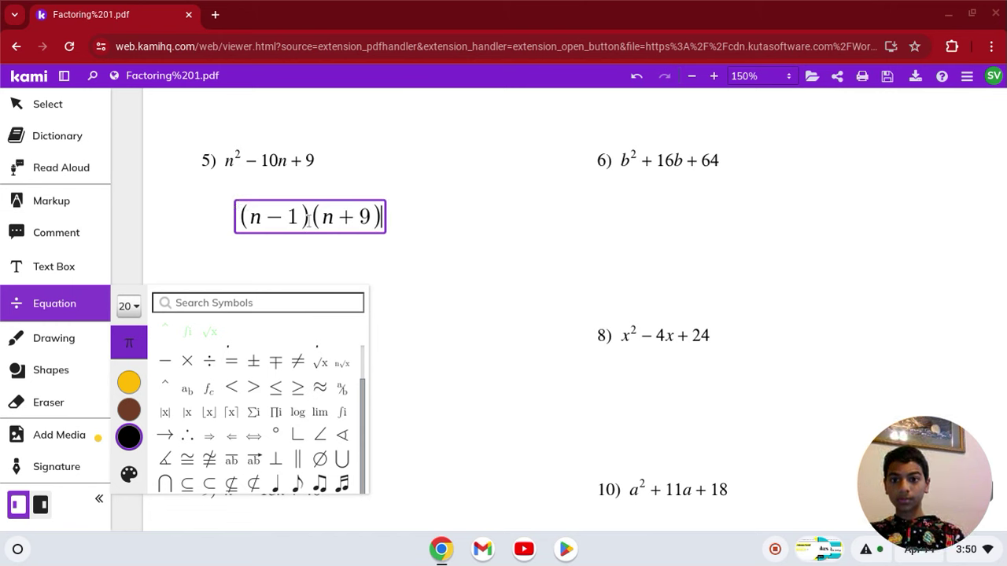
{"action": "key", "text": "BackSpace"}
{"action": "key", "text": "BackSpace"}
{"action": "key", "text": "BackSpace"}
{"action": "type", "text": "-9"}
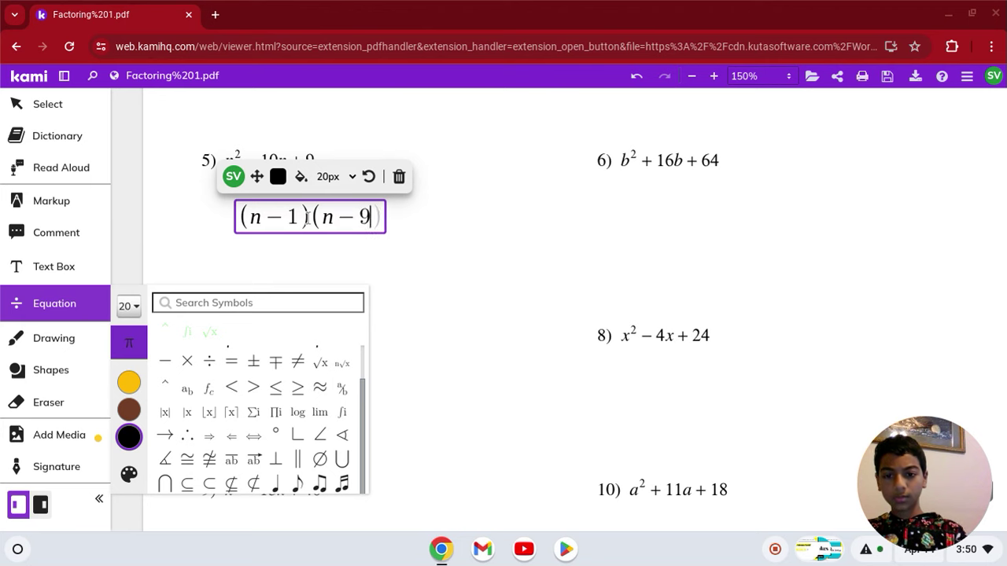
{"action": "left_click", "coordinate": [399, 260]}
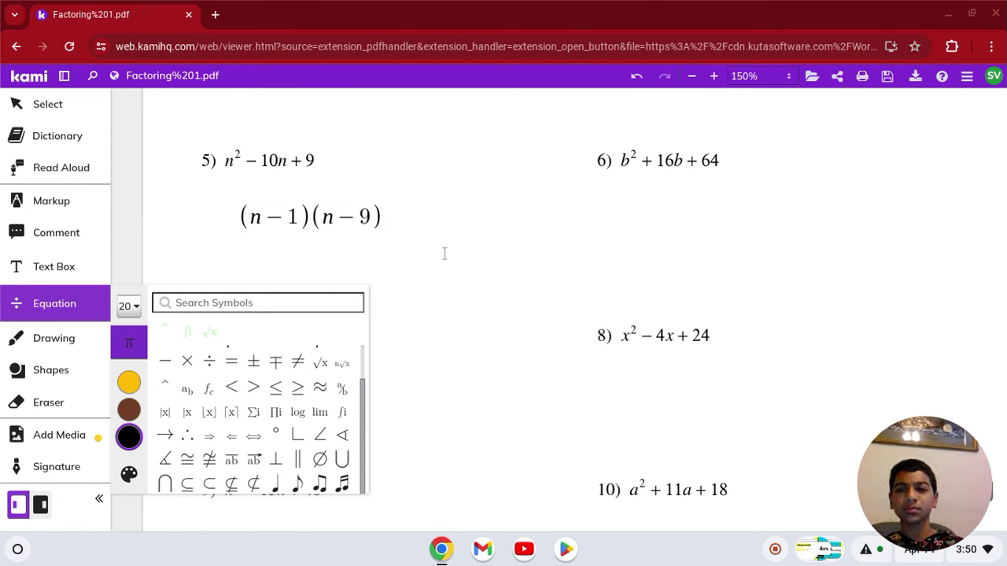
Write (b+8)² under problem 6 using the exponent symbol, then select it to check
{"action": "scroll", "coordinate": [444, 253], "scroll_direction": "down", "scroll_amount": 1}
{"action": "scroll", "coordinate": [443, 254], "scroll_direction": "up", "scroll_amount": 1}
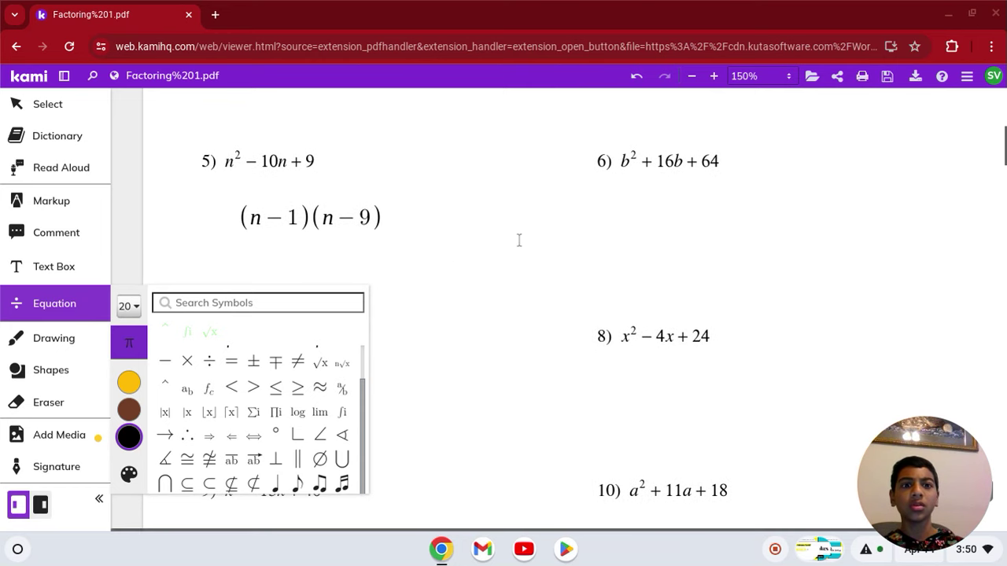
{"action": "left_click", "coordinate": [620, 208]}
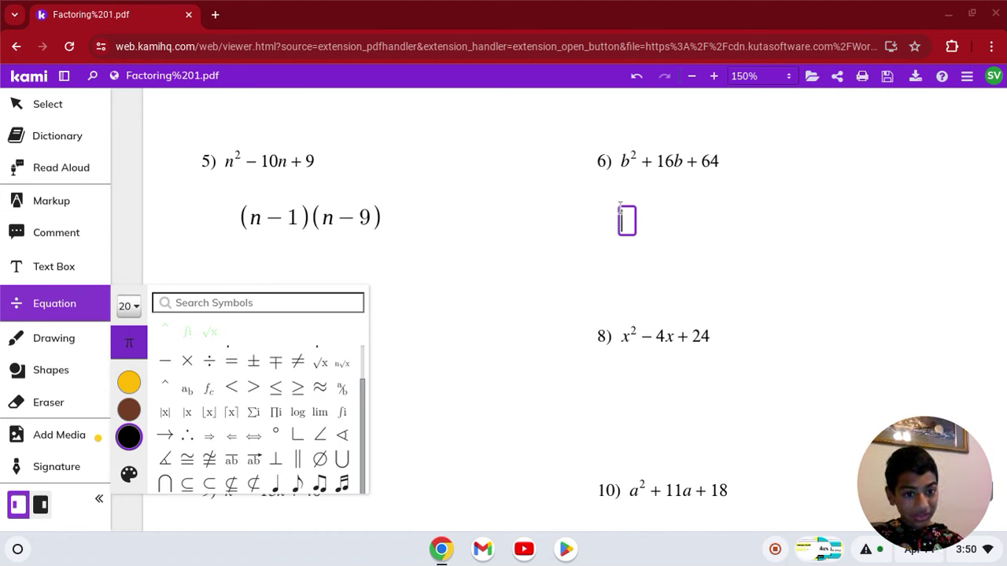
{"action": "type", "text": "(b"}
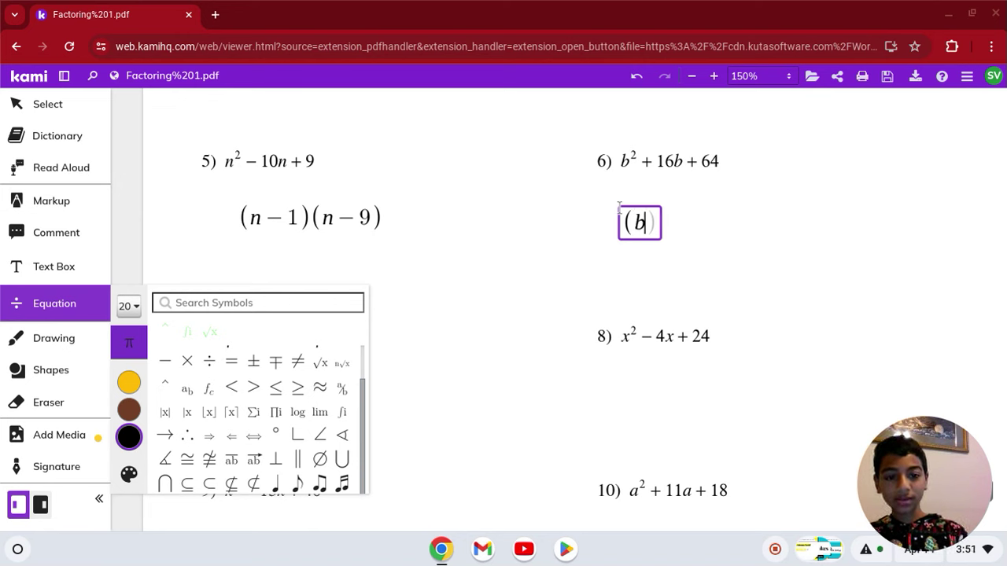
{"action": "type", "text": "+8)(b+8)"}
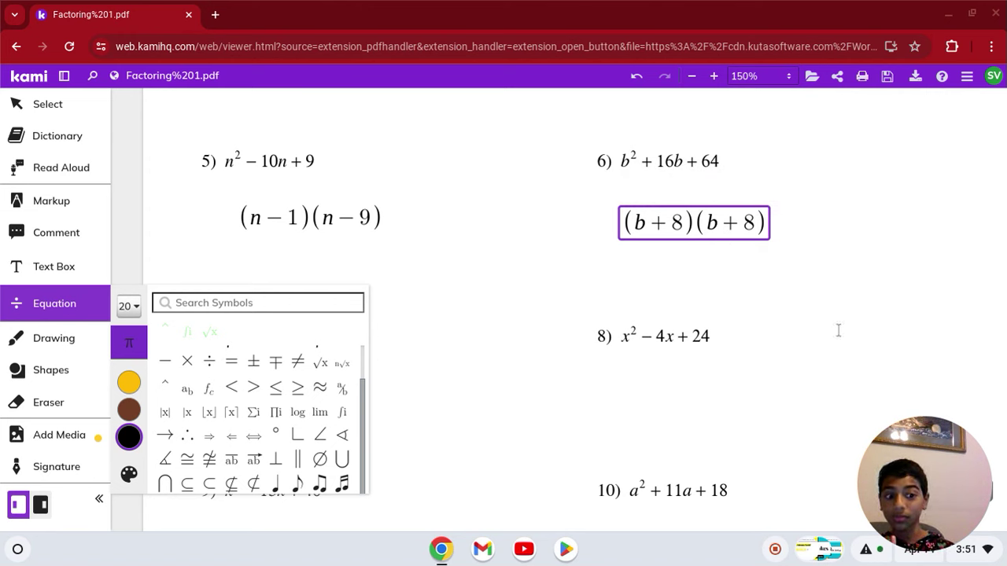
{"action": "key", "text": "BackSpace"}
{"action": "key", "text": "BackSpace"}
{"action": "key", "text": "BackSpace"}
{"action": "key", "text": "BackSpace"}
{"action": "key", "text": "BackSpace"}
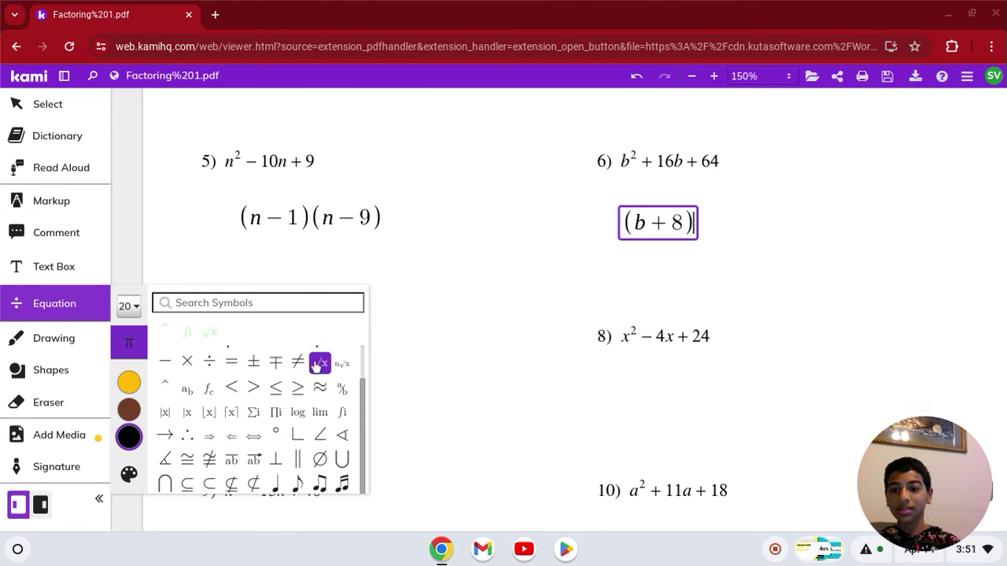
{"action": "left_click_drag", "start_coordinate": [361, 398], "coordinate": [366, 376]}
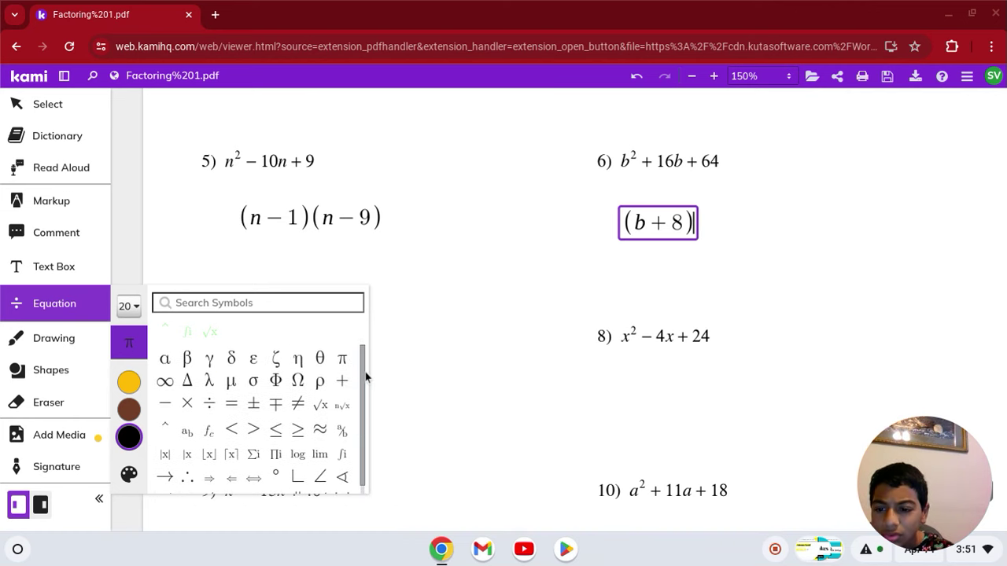
{"action": "left_click", "coordinate": [165, 430]}
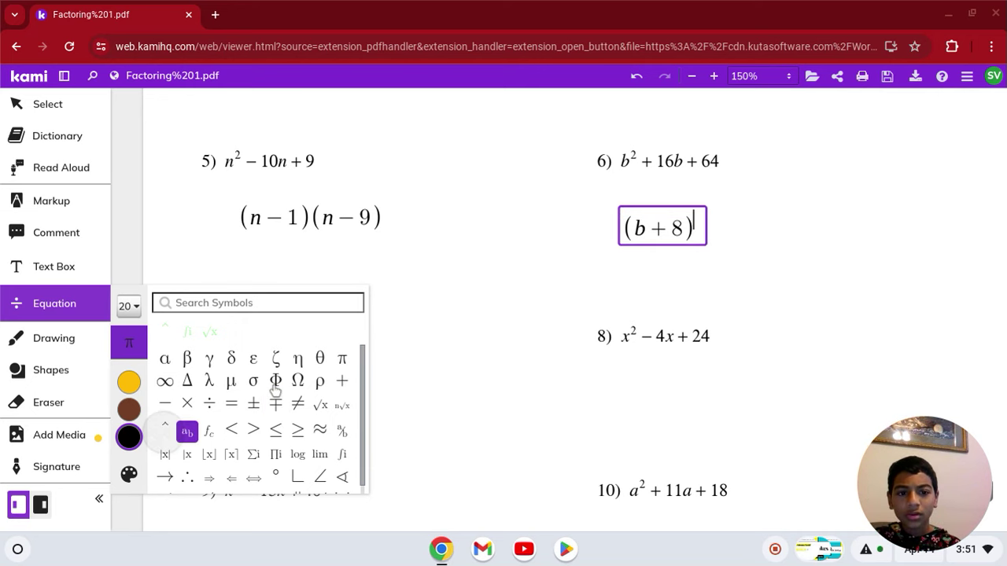
{"action": "type", "text": "2"}
{"action": "left_click", "coordinate": [697, 307]}
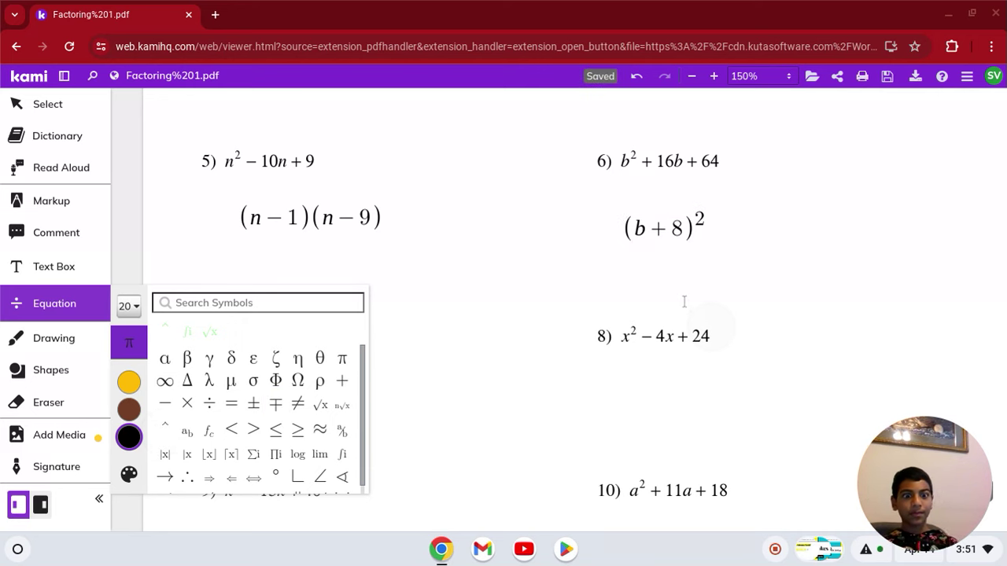
{"action": "scroll", "coordinate": [669, 295], "scroll_direction": "down", "scroll_amount": 1}
{"action": "scroll", "coordinate": [669, 295], "scroll_direction": "right", "scroll_amount": 1}
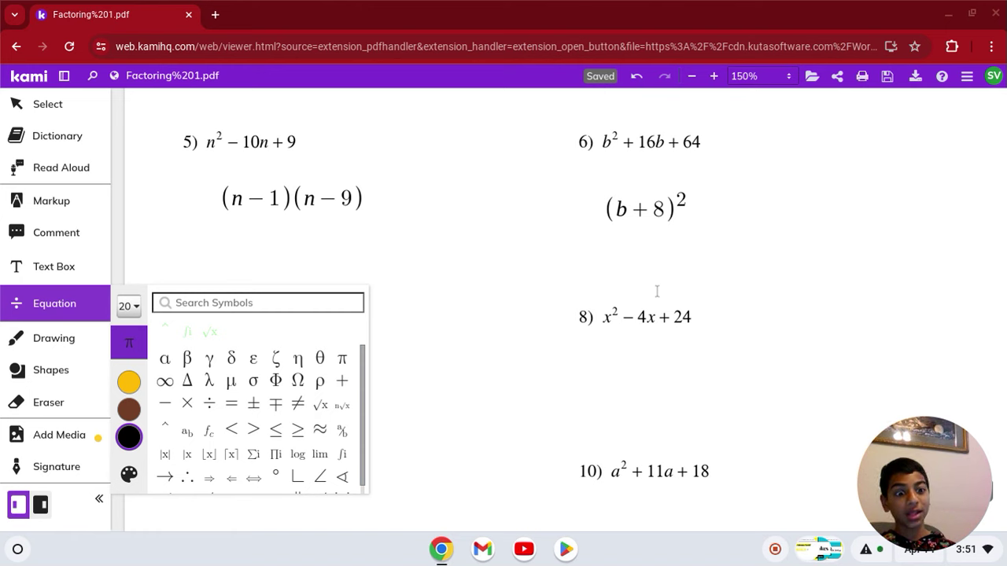
{"action": "left_click", "coordinate": [661, 214]}
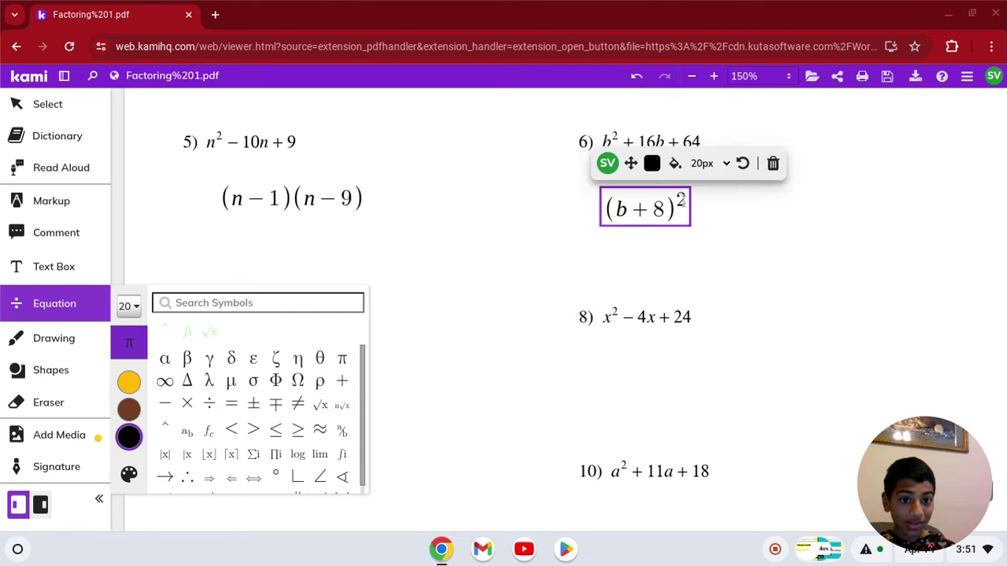
Type (m+6)(m-2) into a new equation box below problem 7
{"action": "left_click", "coordinate": [721, 214]}
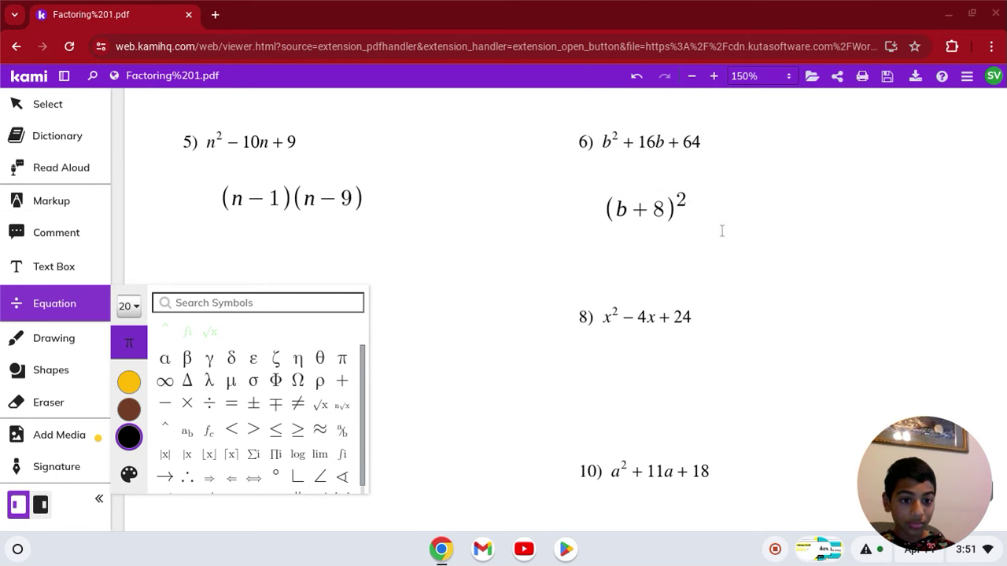
{"action": "left_click", "coordinate": [721, 233]}
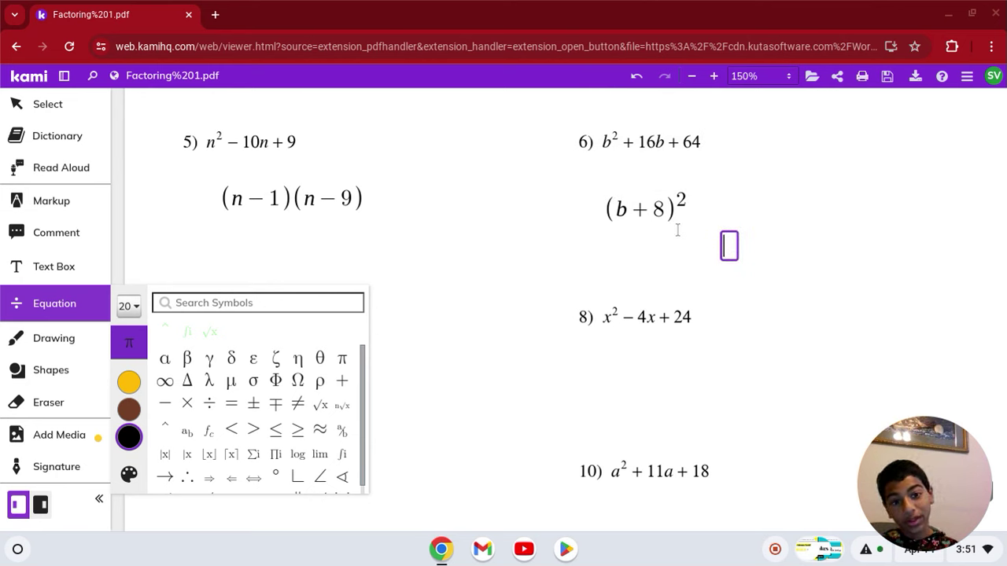
{"action": "scroll", "coordinate": [676, 229], "scroll_direction": "down", "scroll_amount": 3}
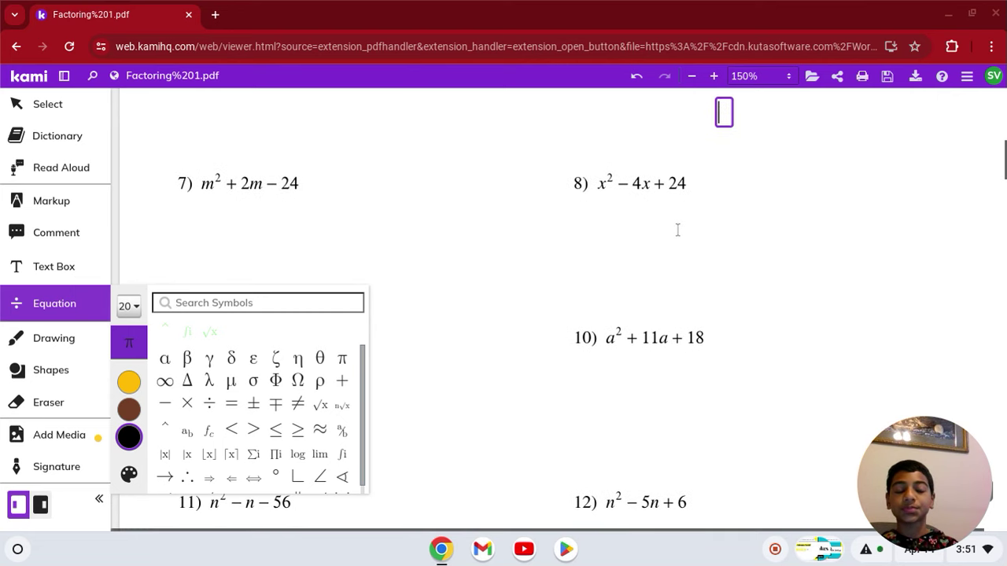
{"action": "left_click", "coordinate": [215, 232]}
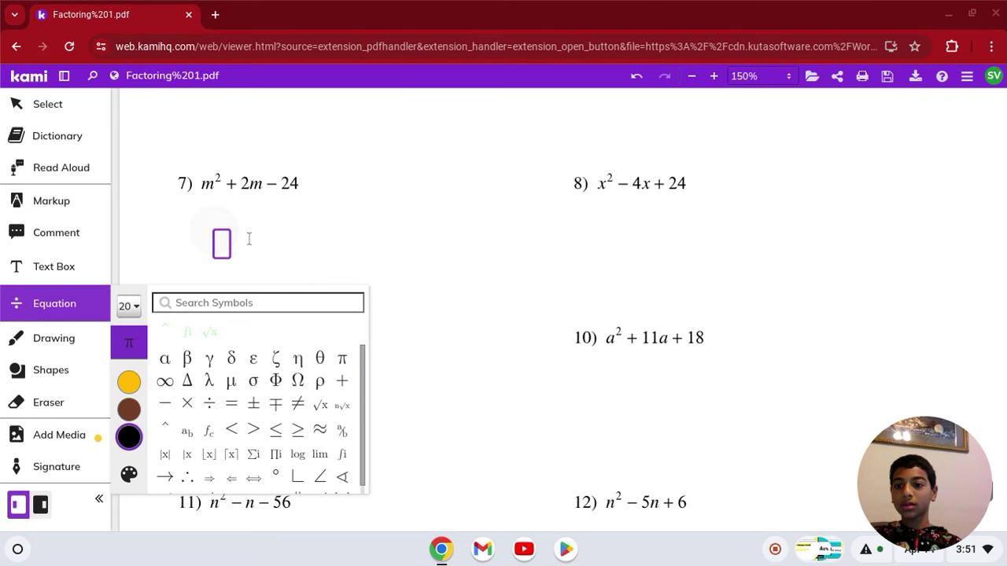
{"action": "type", "text": "(m"}
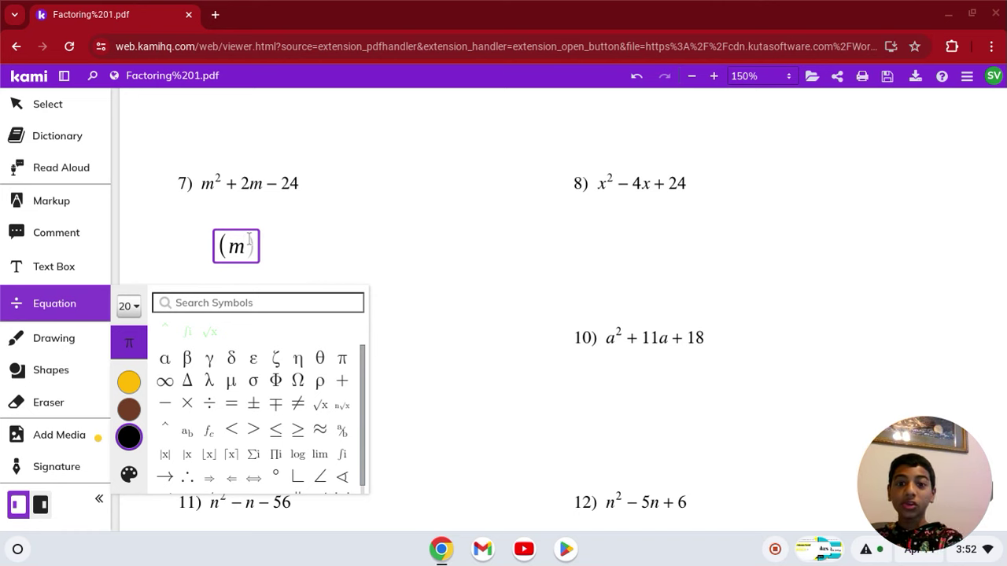
{"action": "type", "text": "+"}
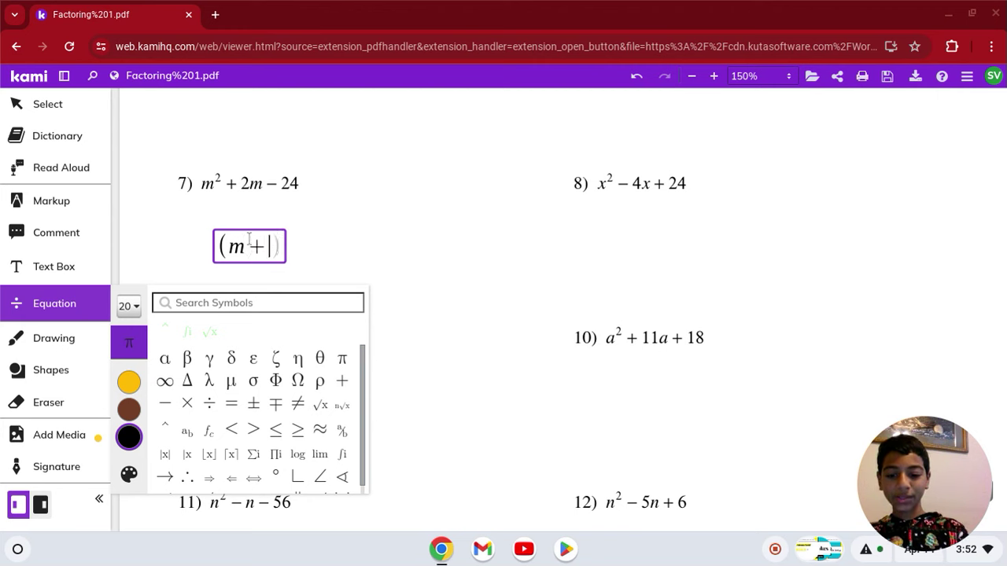
{"action": "type", "text": "6)(m-2"}
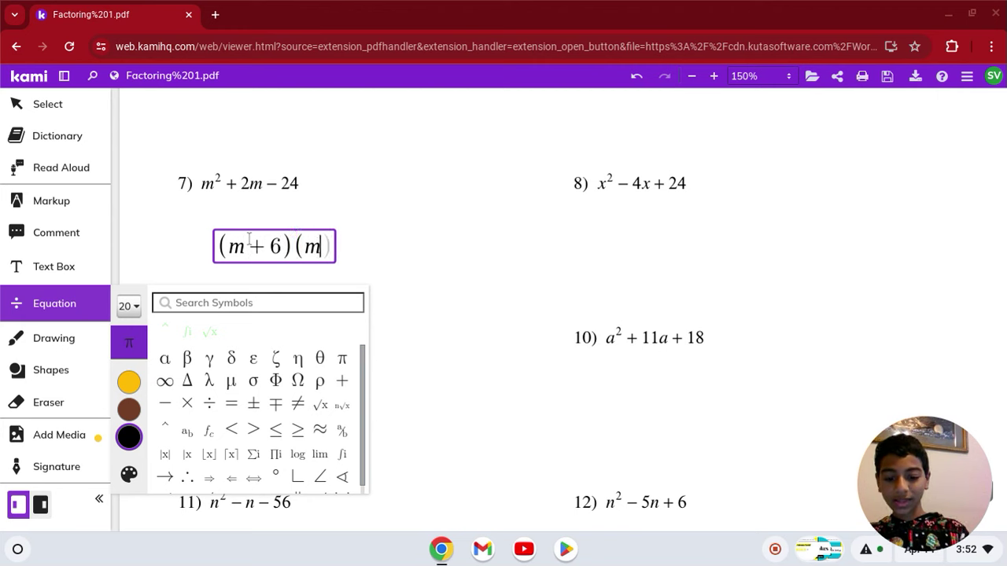